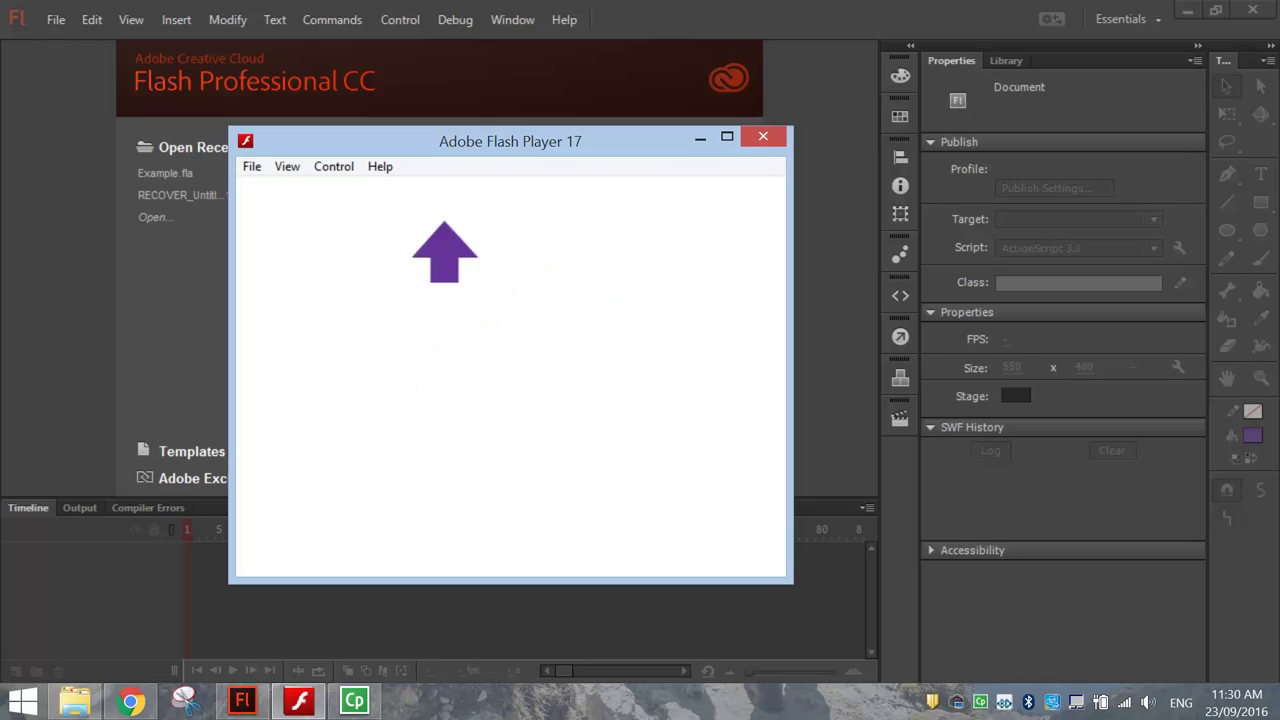
Step: Close the Flash Player preview showing the moving purple arrow
{"action": "left_click", "coordinate": [772, 139]}
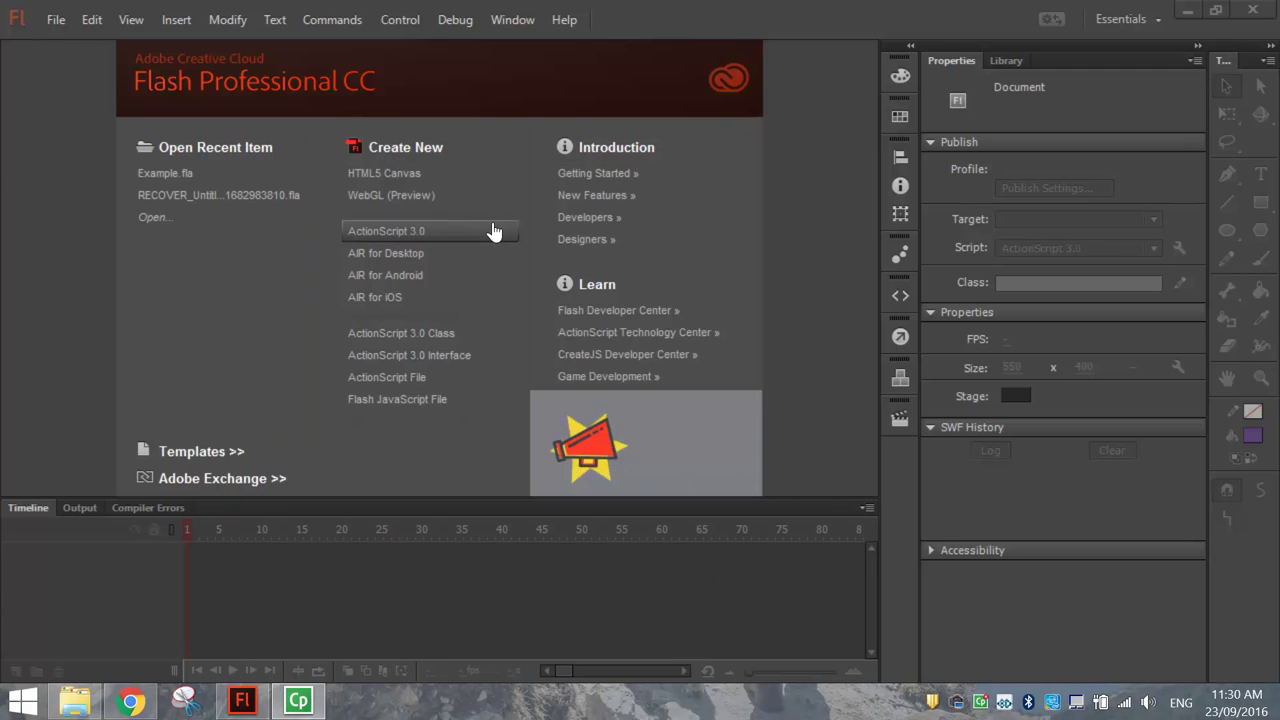
Step: Create a new ActionScript 3.0 document, show rulers, and add crossing vertical and horizontal guides
{"action": "left_click", "coordinate": [372, 240]}
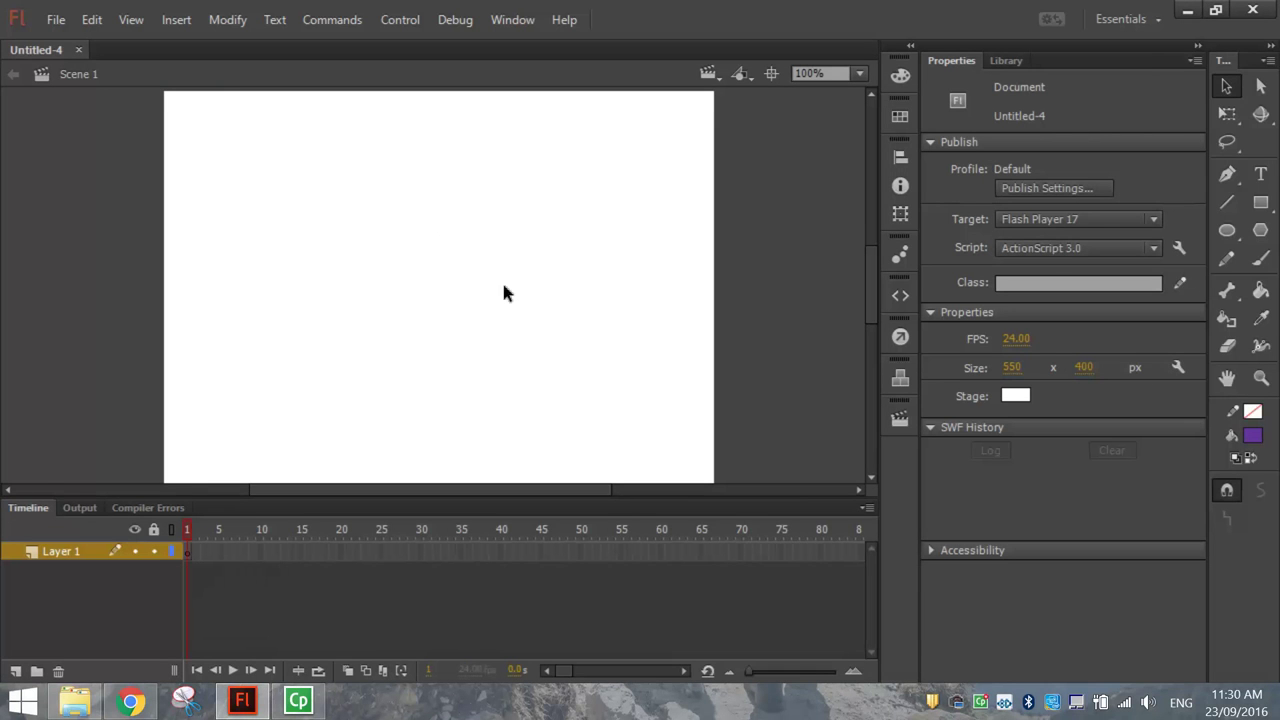
{"action": "left_click", "coordinate": [131, 19]}
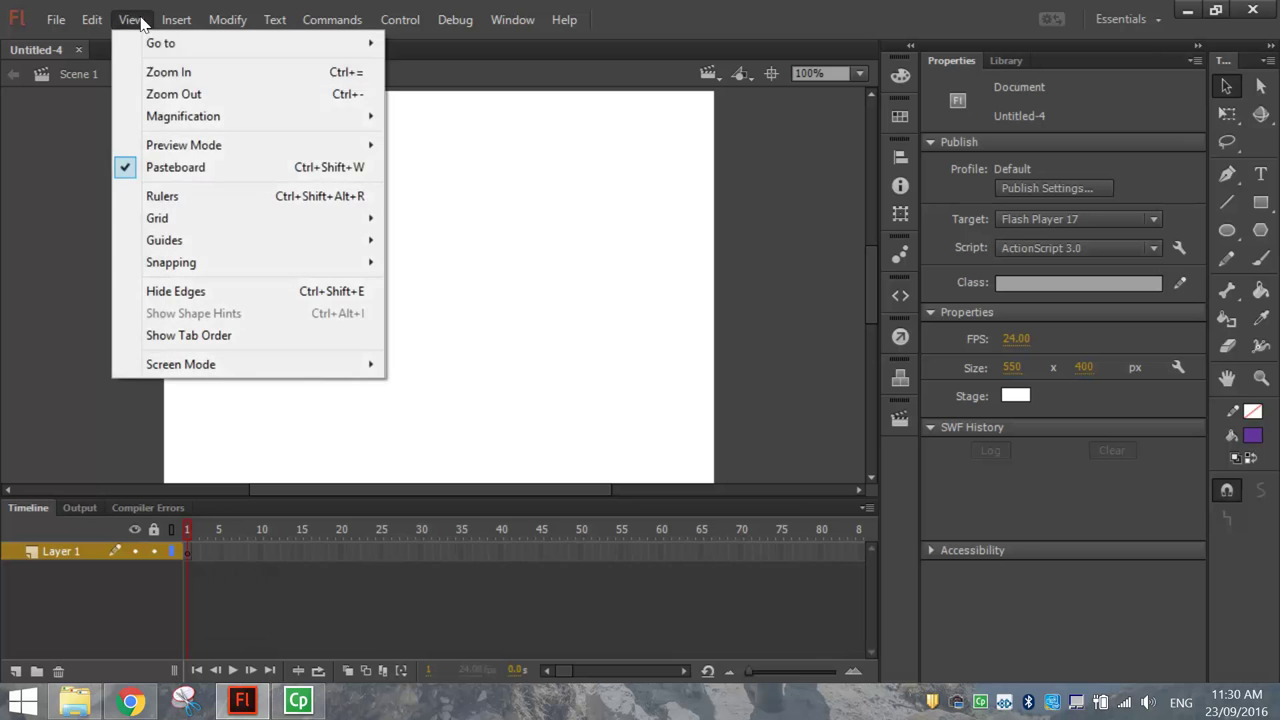
{"action": "left_click", "coordinate": [218, 196]}
{"action": "left_click_drag", "start_coordinate": [5, 270], "coordinate": [469, 271]}
{"action": "left_click_drag", "start_coordinate": [514, 95], "coordinate": [506, 287]}
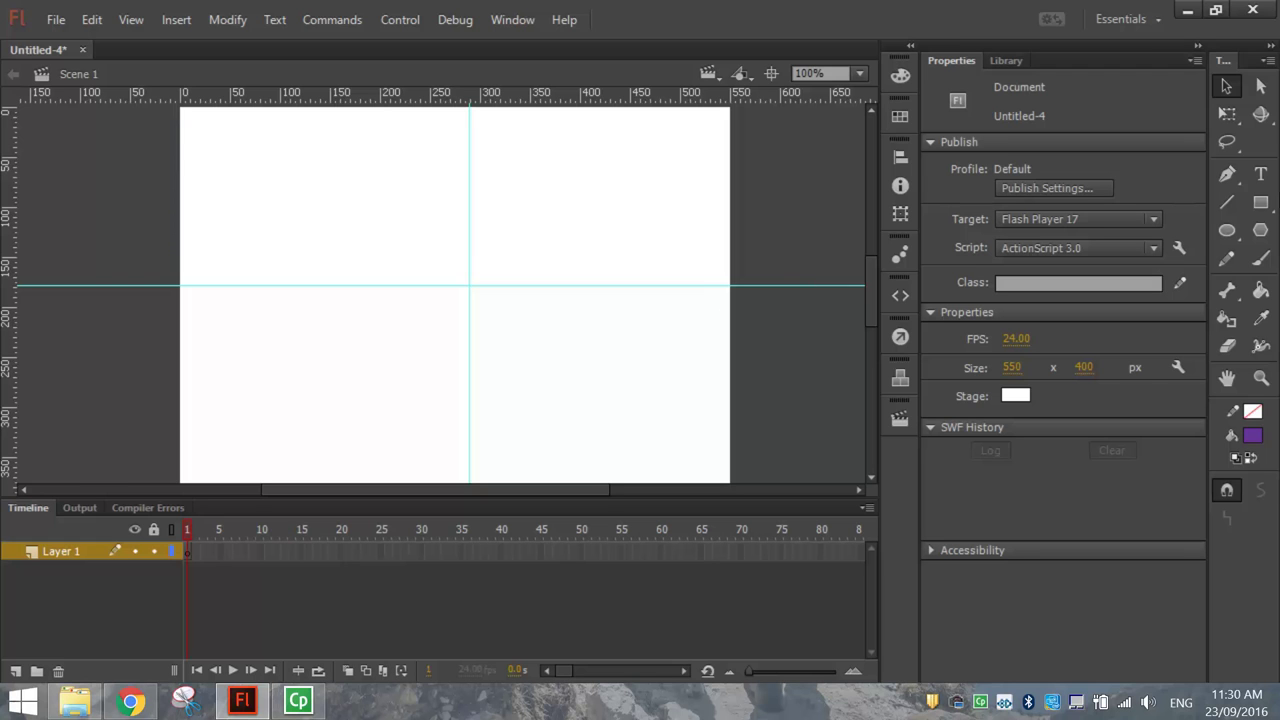
Step: Draw a wide purple rectangle above the horizontal guide and a narrow purple stem below it
{"action": "left_click", "coordinate": [1259, 204]}
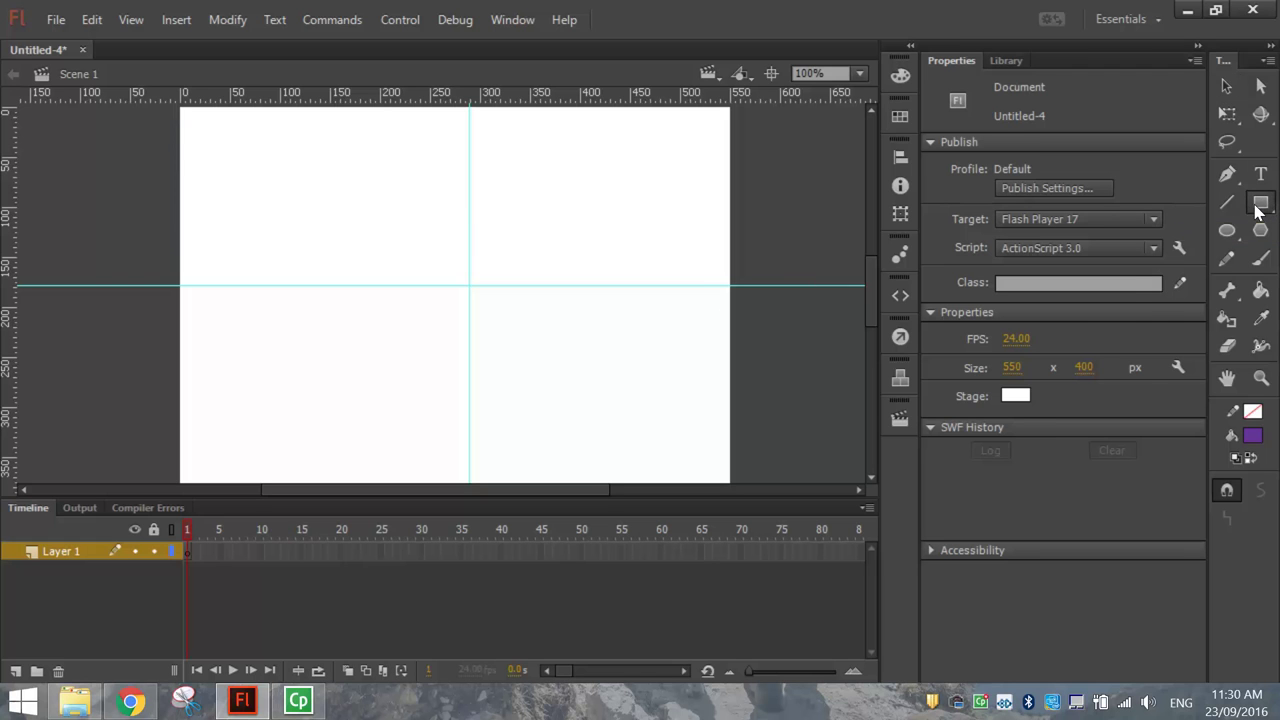
{"action": "left_click", "coordinate": [1150, 172]}
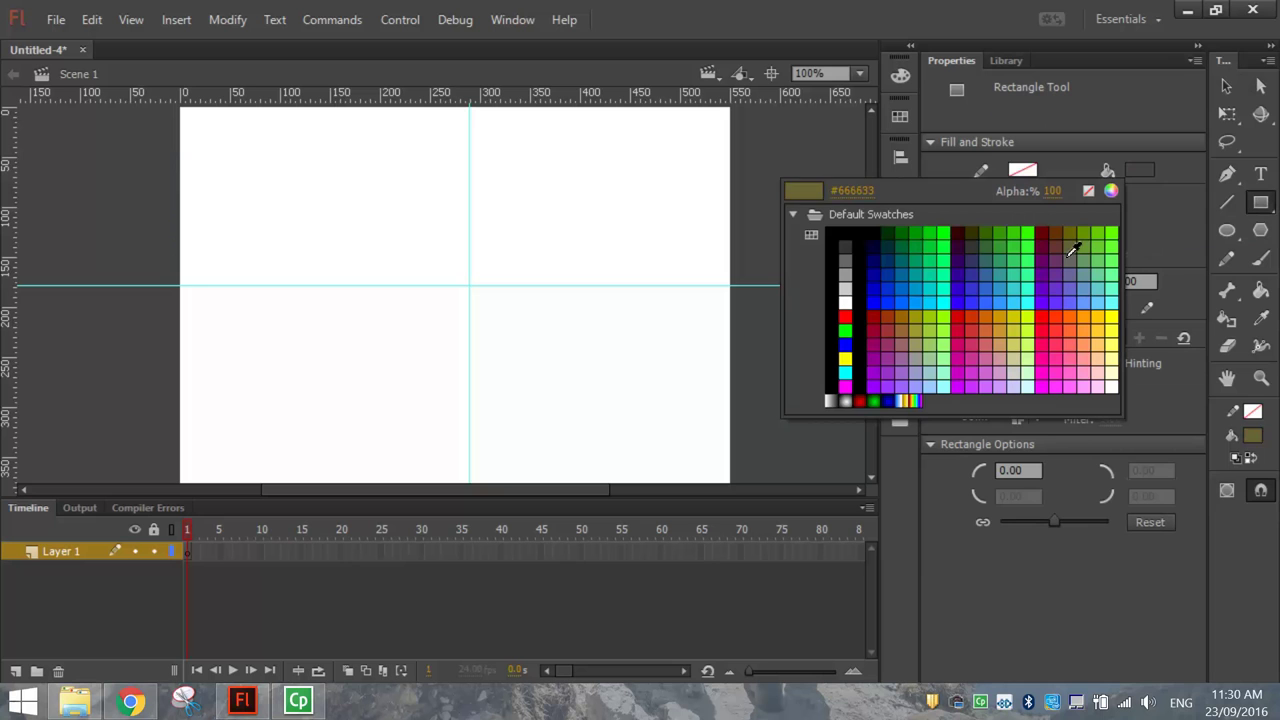
{"action": "left_click", "coordinate": [1063, 266]}
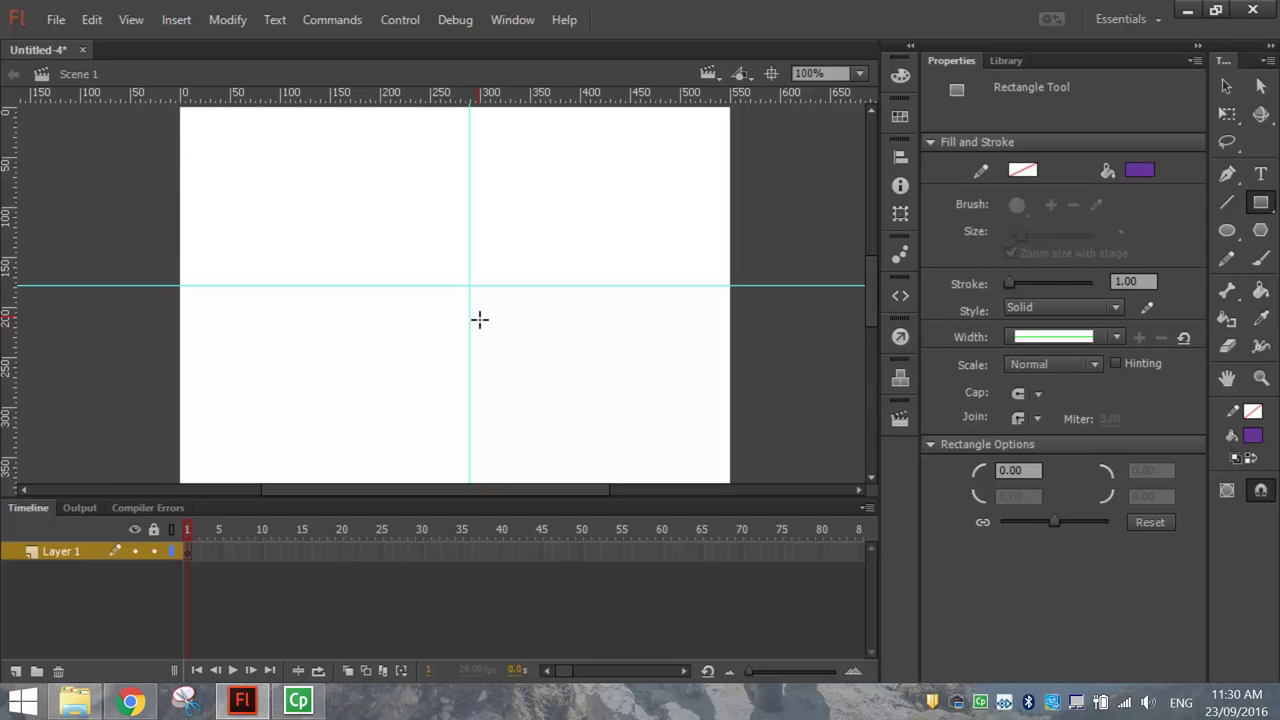
{"action": "scroll", "coordinate": [470, 306], "scroll_direction": "up", "scroll_amount": 1}
{"action": "scroll", "coordinate": [470, 306], "scroll_direction": "up", "scroll_amount": 4}
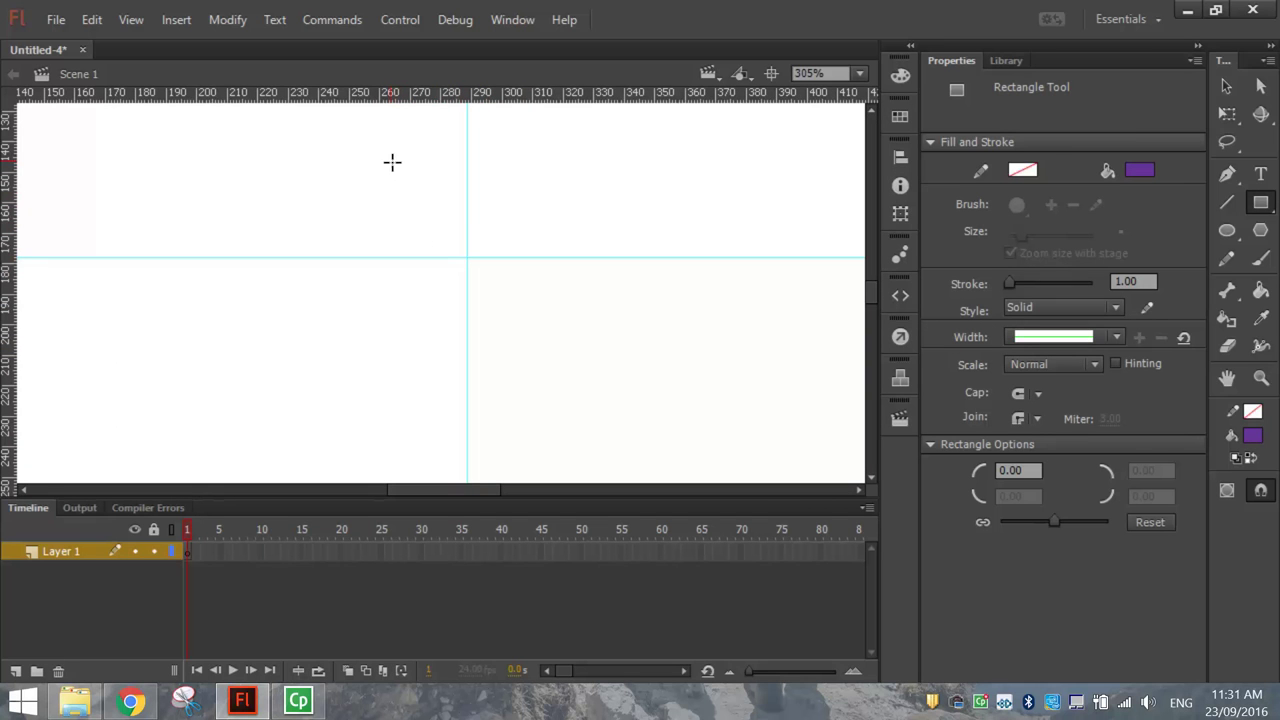
{"action": "mouse_move", "coordinate": [389, 159]}
{"action": "left_mouse_down"}
{"action": "mouse_move", "coordinate": [436, 222]}
{"action": "mouse_move", "coordinate": [547, 258]}
{"action": "left_mouse_up"}
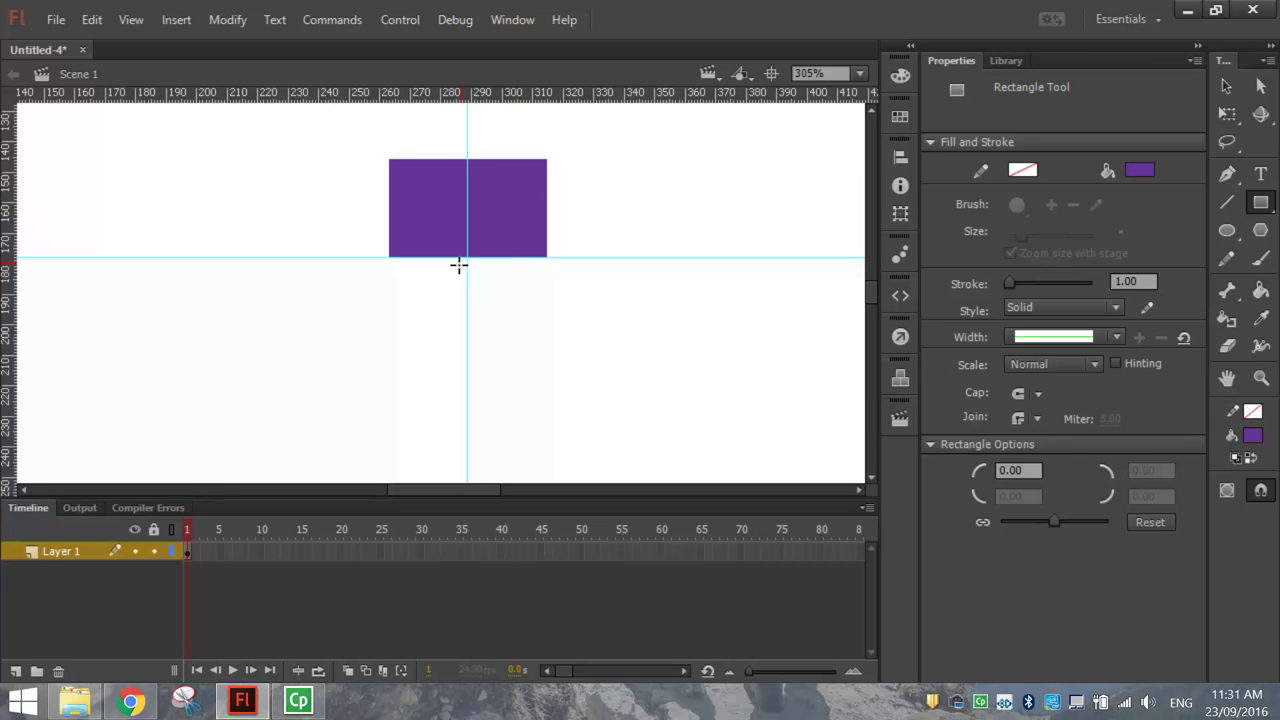
{"action": "mouse_move", "coordinate": [437, 258]}
{"action": "left_mouse_down"}
{"action": "mouse_move", "coordinate": [463, 311]}
{"action": "mouse_move", "coordinate": [503, 346]}
{"action": "mouse_move", "coordinate": [498, 362]}
{"action": "left_mouse_up"}
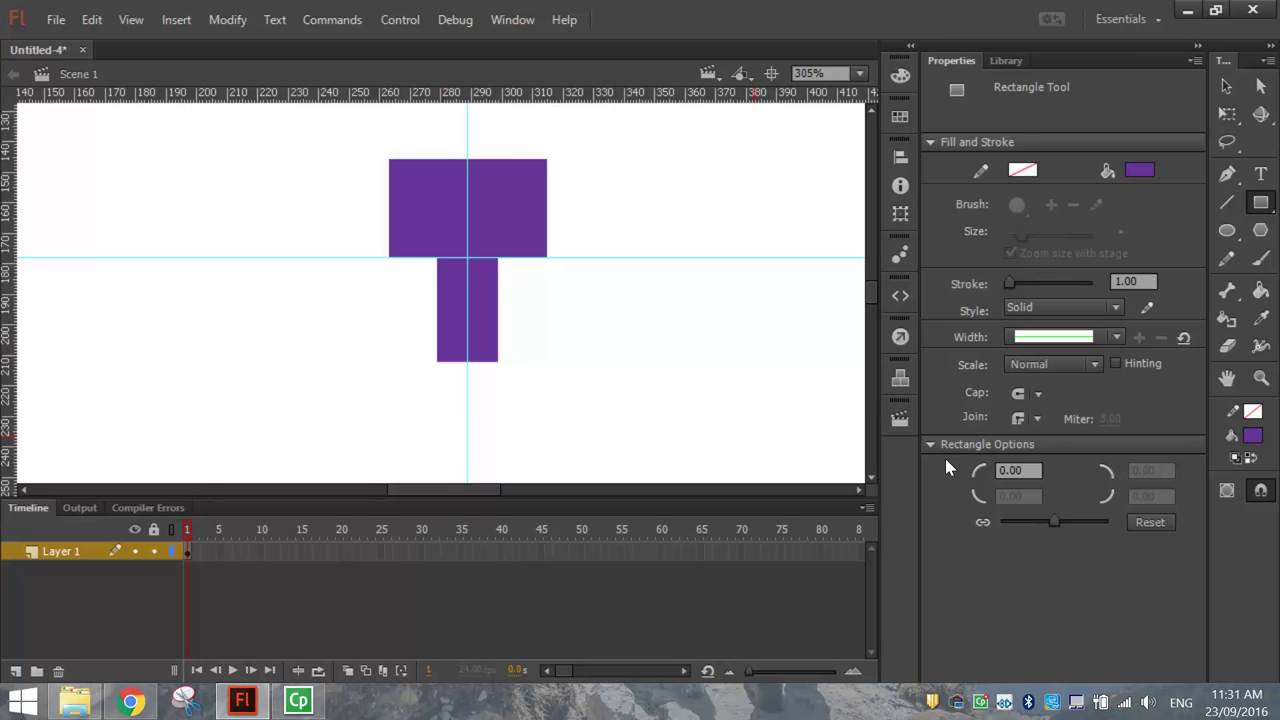
Step: Remove the vertical and horizontal guides from the stage
{"action": "left_click", "coordinate": [1227, 86]}
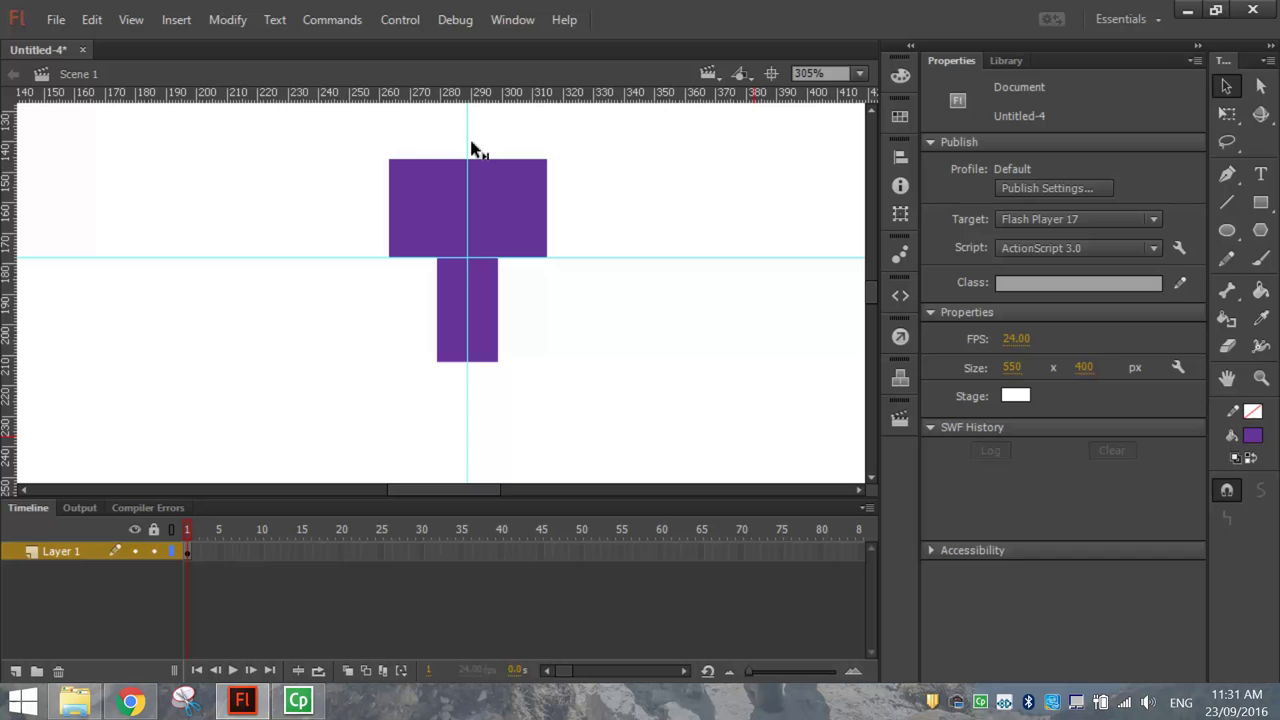
{"action": "left_click_drag", "start_coordinate": [468, 138], "coordinate": [10, 176]}
{"action": "left_click_drag", "start_coordinate": [121, 257], "coordinate": [160, 78]}
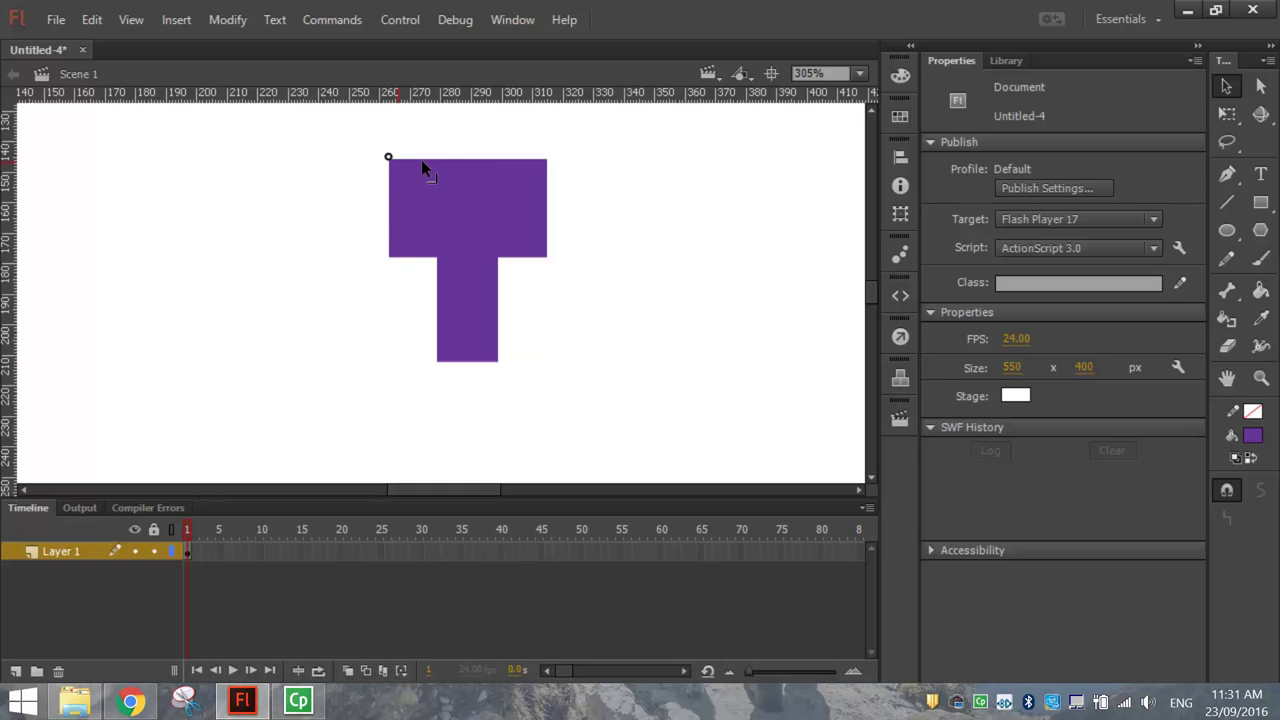
Step: Pull the top corners inward into an arrowhead and delete the bottom of the stem
{"action": "left_click_drag", "start_coordinate": [421, 165], "coordinate": [468, 163]}
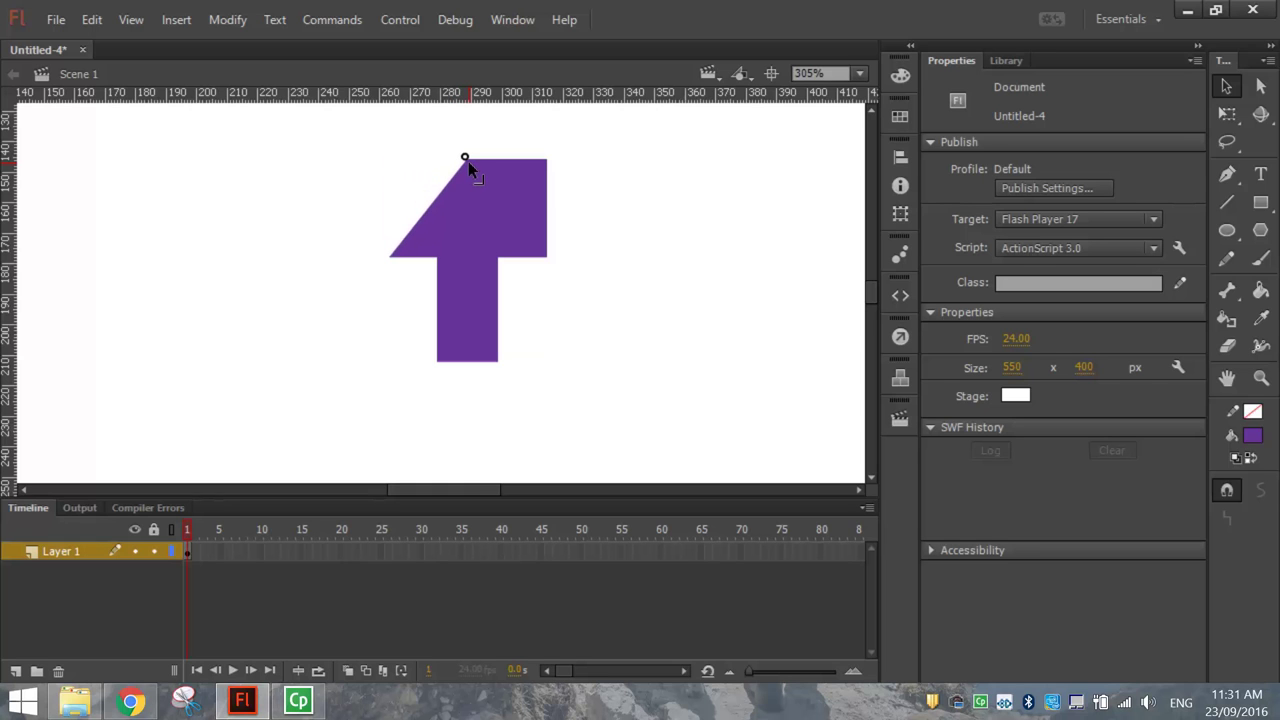
{"action": "left_click_drag", "start_coordinate": [547, 160], "coordinate": [472, 163]}
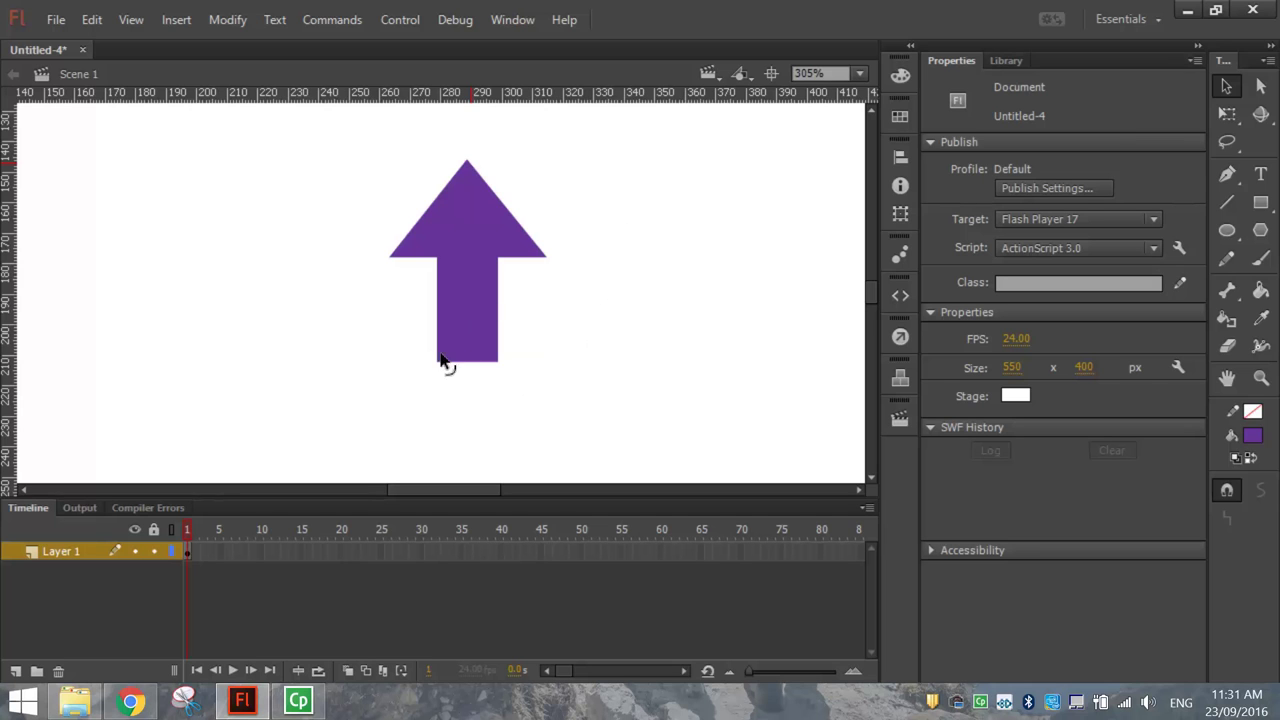
{"action": "left_click_drag", "start_coordinate": [384, 318], "coordinate": [602, 396]}
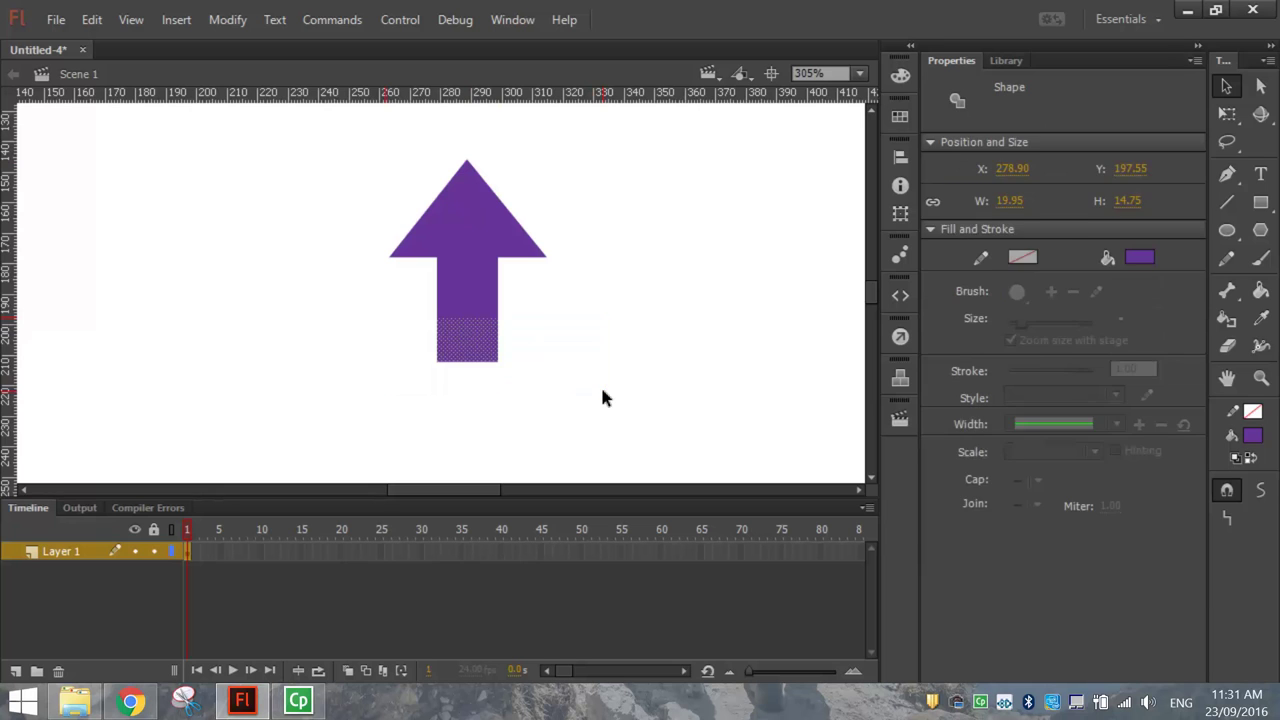
{"action": "key", "text": "Delete"}
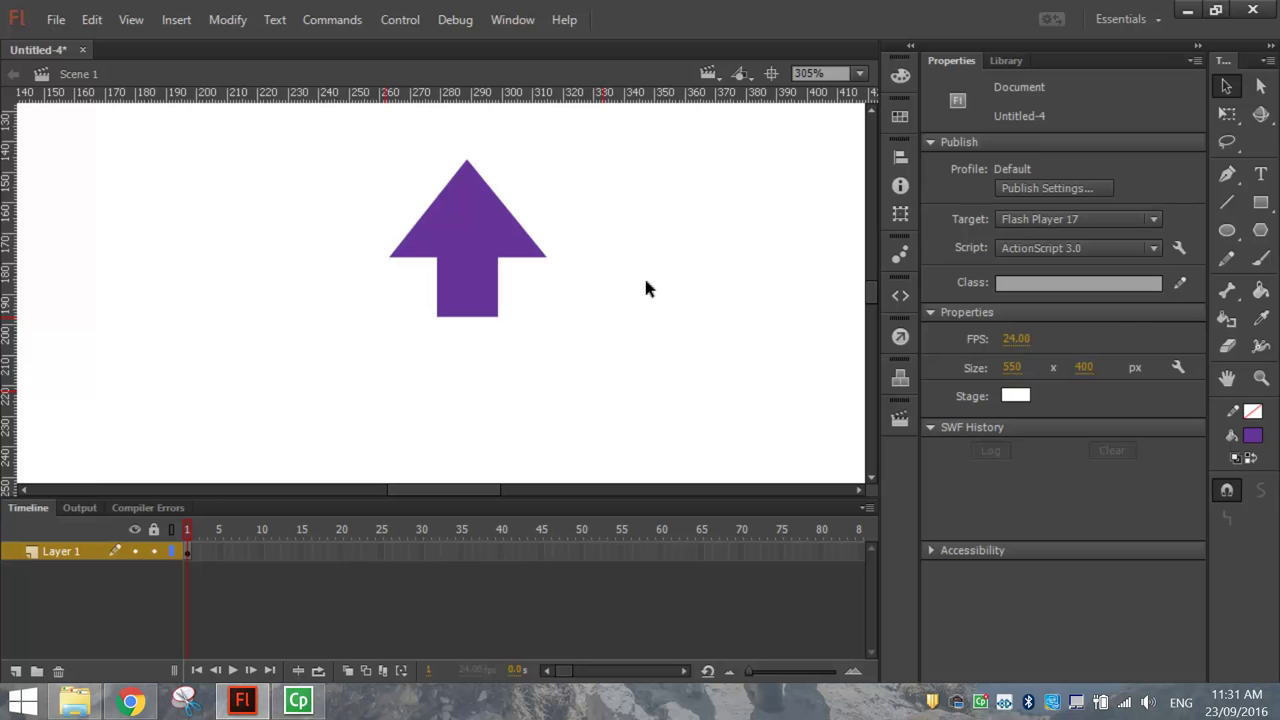
Step: Fit the stage in the window and select the whole purple arrow
{"action": "left_click", "coordinate": [858, 73]}
{"action": "left_click", "coordinate": [860, 96]}
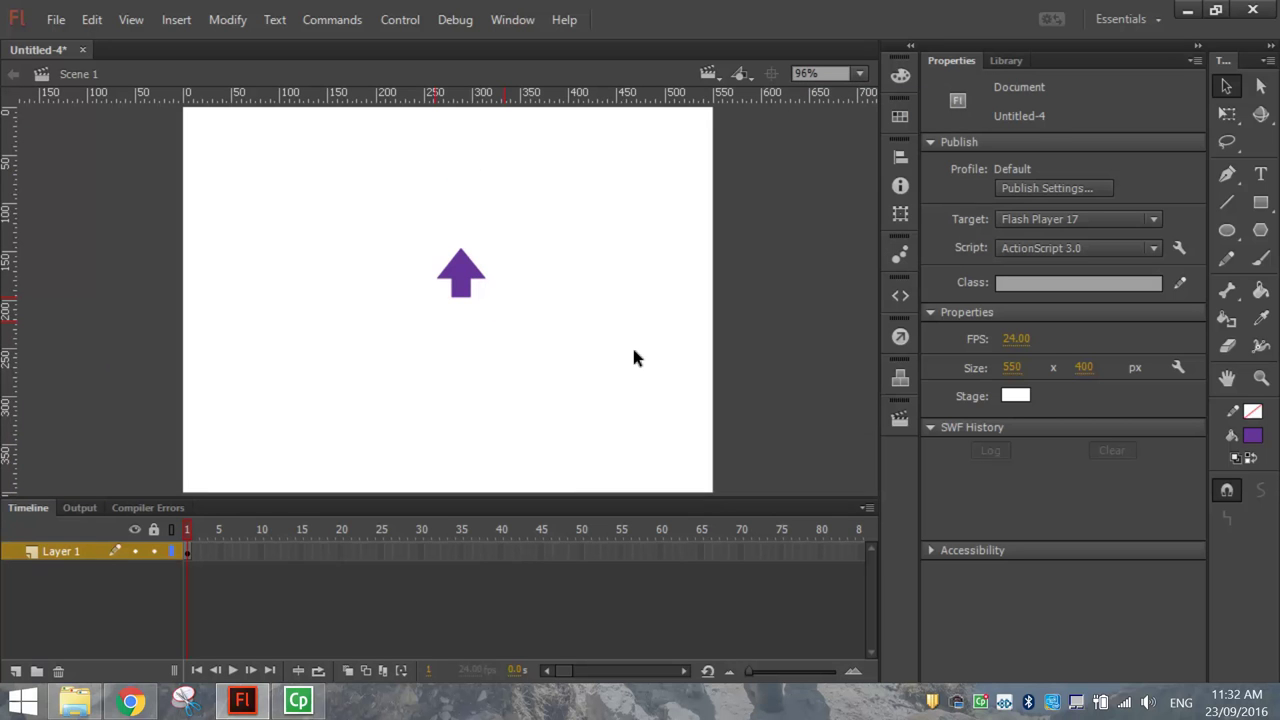
{"action": "left_click_drag", "start_coordinate": [410, 208], "coordinate": [543, 343]}
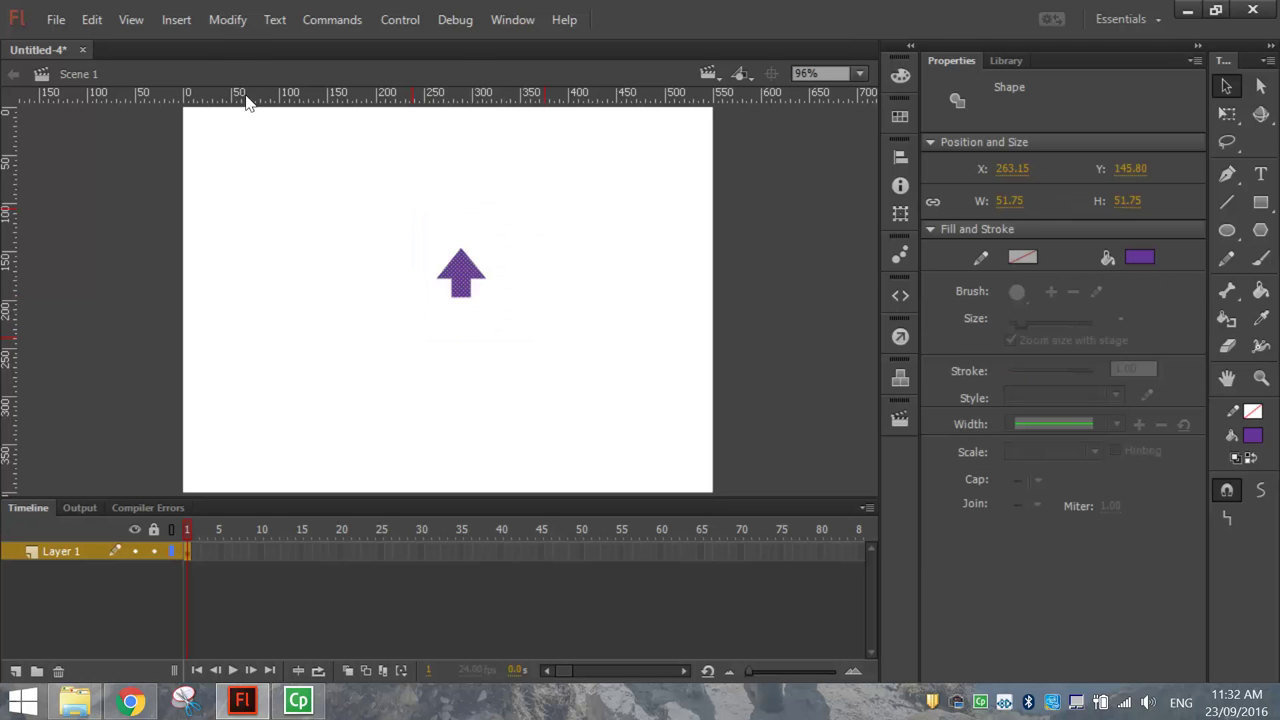
Step: Convert the arrow into a Movie Clip symbol named 'arrow' with centre registration
{"action": "left_click", "coordinate": [228, 25]}
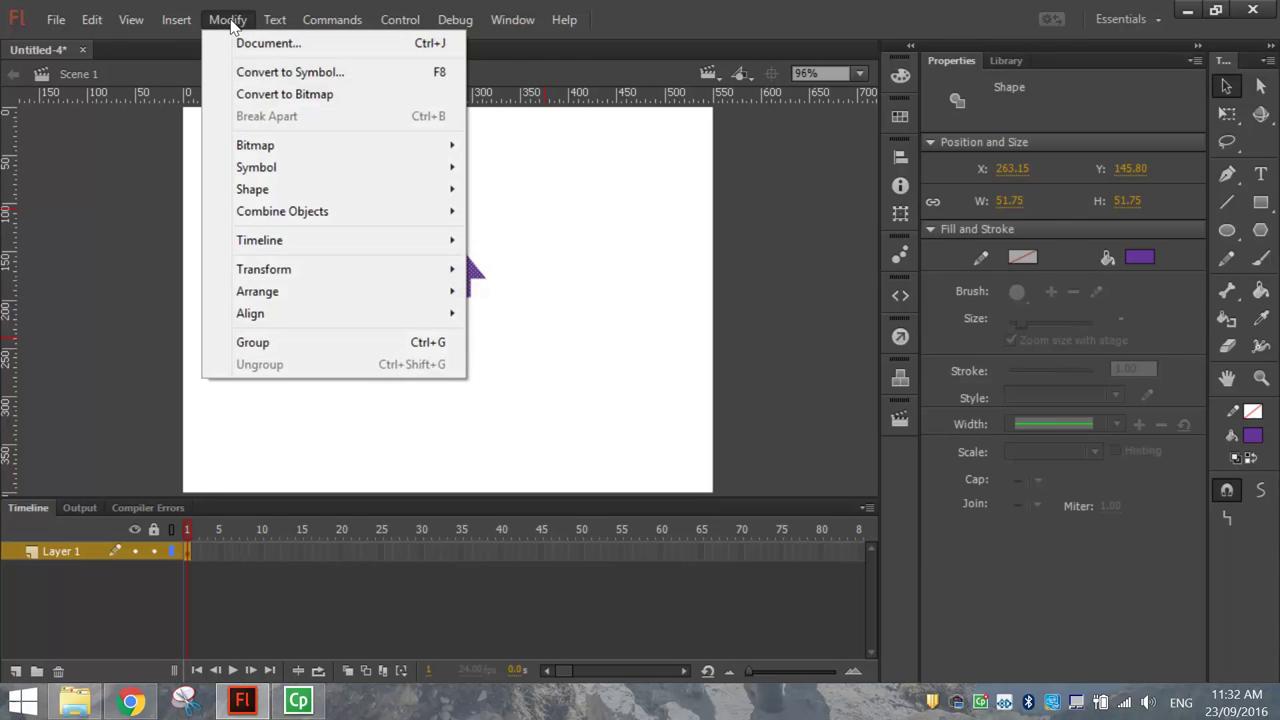
{"action": "left_click", "coordinate": [346, 72]}
{"action": "left_click", "coordinate": [735, 78]}
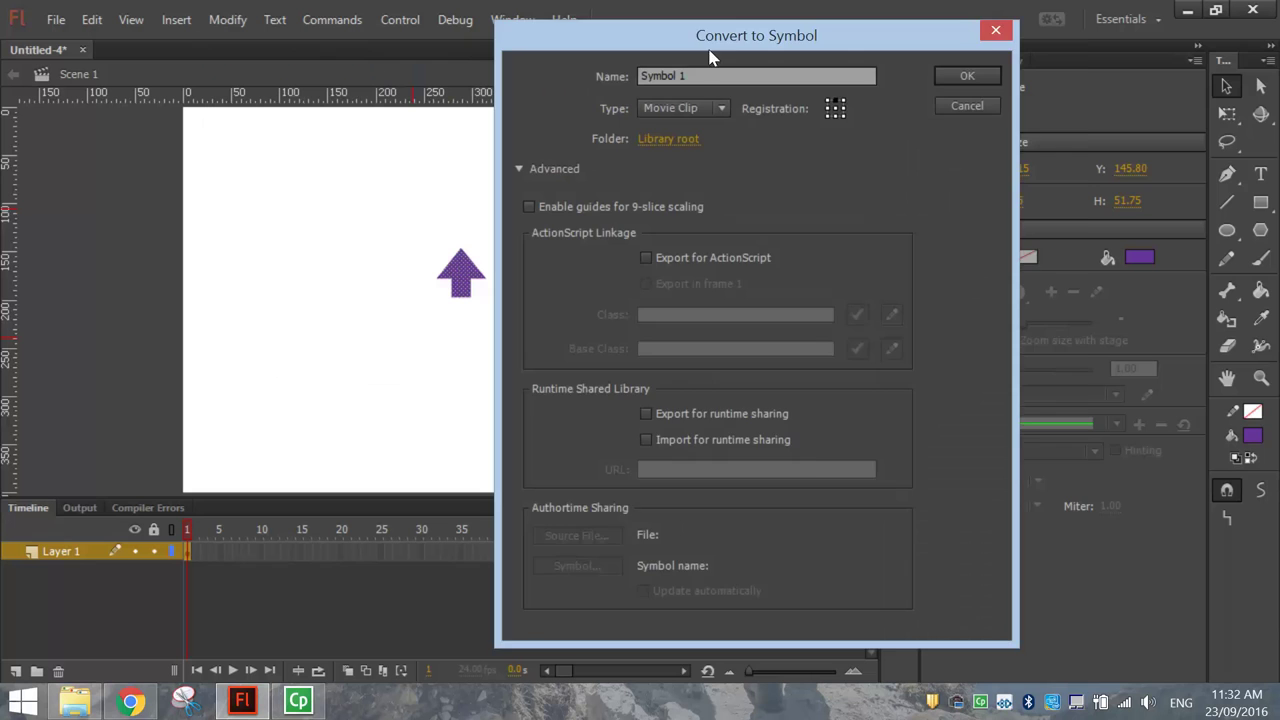
{"action": "left_click_drag", "start_coordinate": [694, 31], "coordinate": [758, 38]}
{"action": "left_click", "coordinate": [585, 176]}
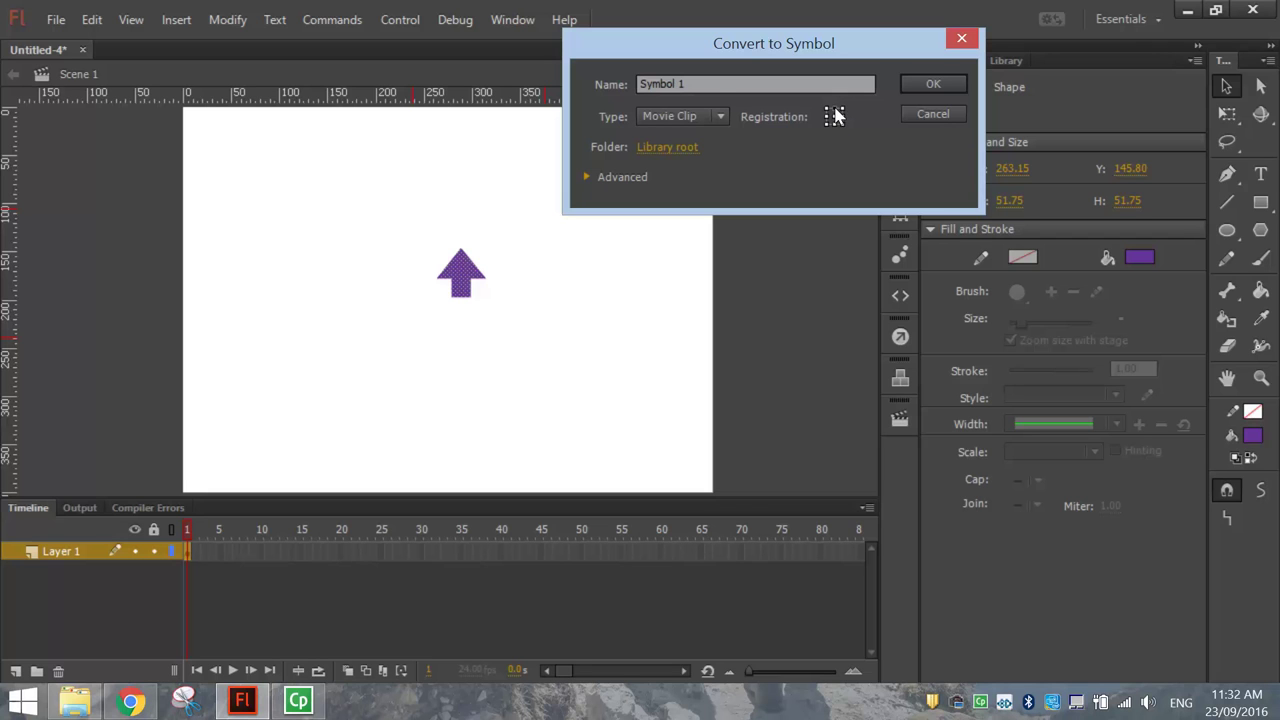
{"action": "left_click", "coordinate": [655, 84]}
{"action": "type", "text": "a"}
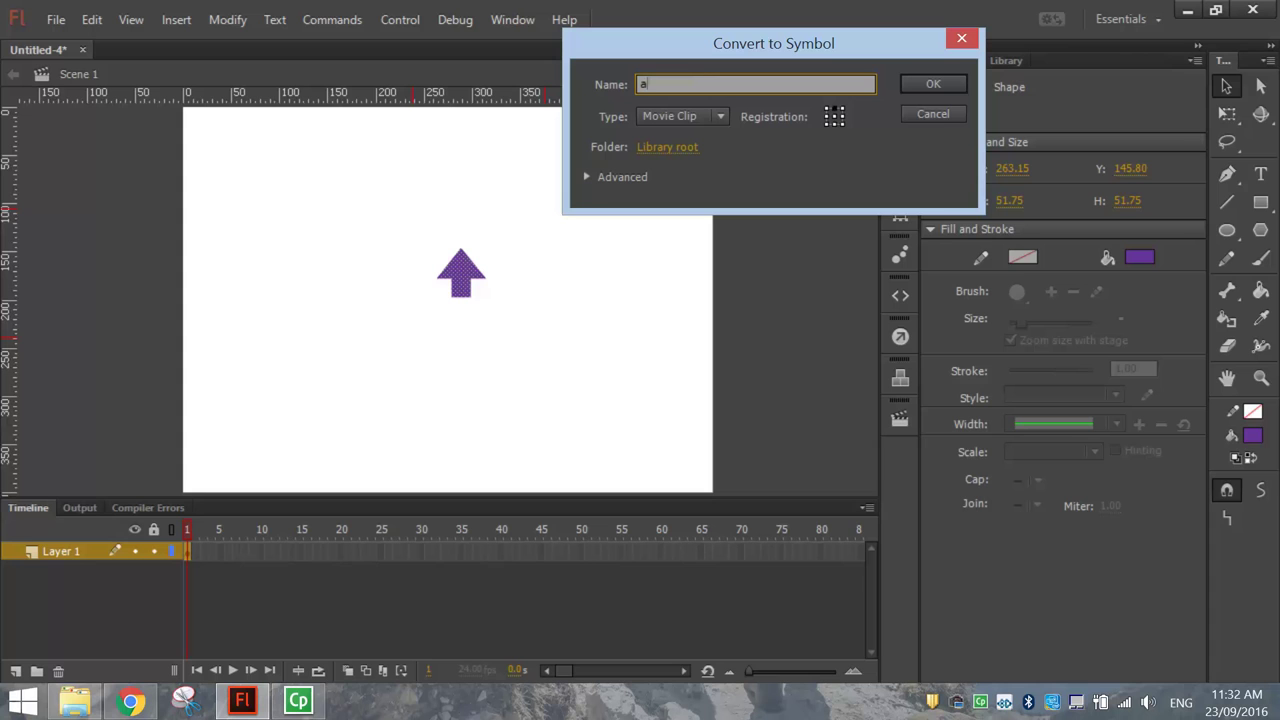
{"action": "type", "text": "rrow"}
{"action": "left_click", "coordinate": [835, 116]}
{"action": "left_click", "coordinate": [932, 88]}
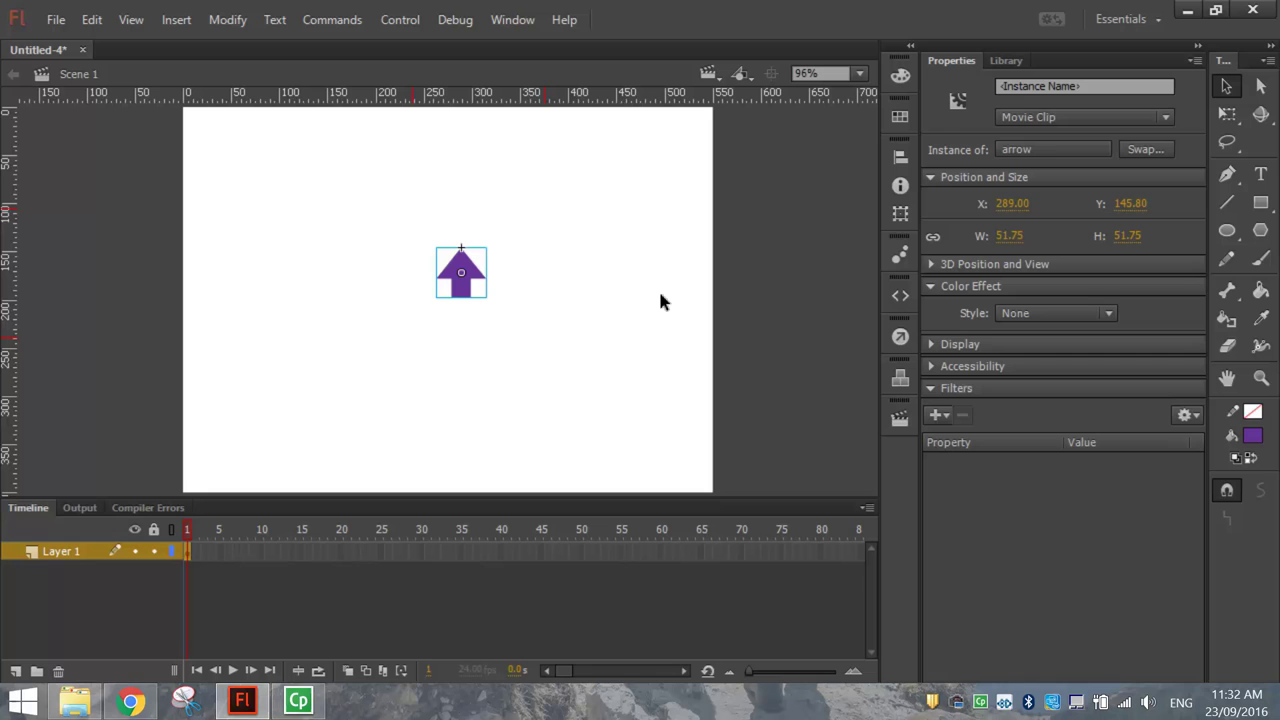
Step: Set the arrow instance's Instance Name to 'arrow' in the Properties panel
{"action": "left_click", "coordinate": [1068, 88]}
{"action": "type", "text": "arrow"}
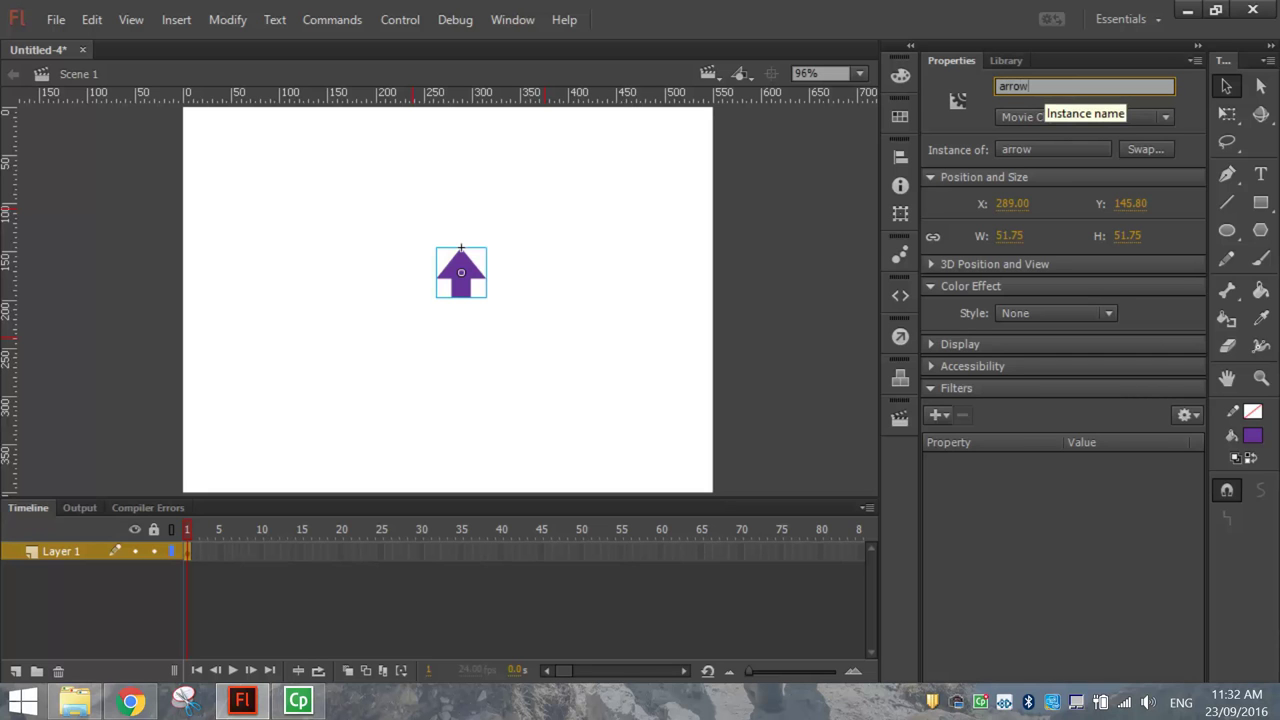
{"action": "key", "text": "Return"}
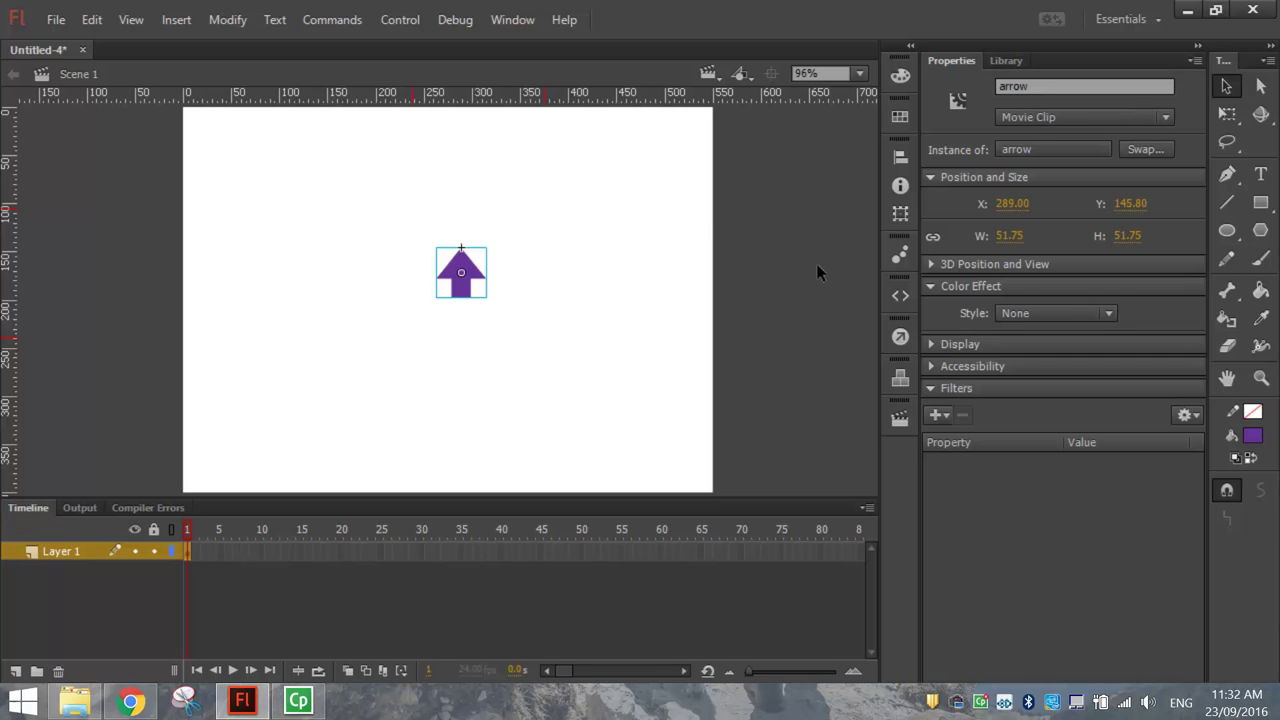
{"action": "left_click", "coordinate": [504, 16]}
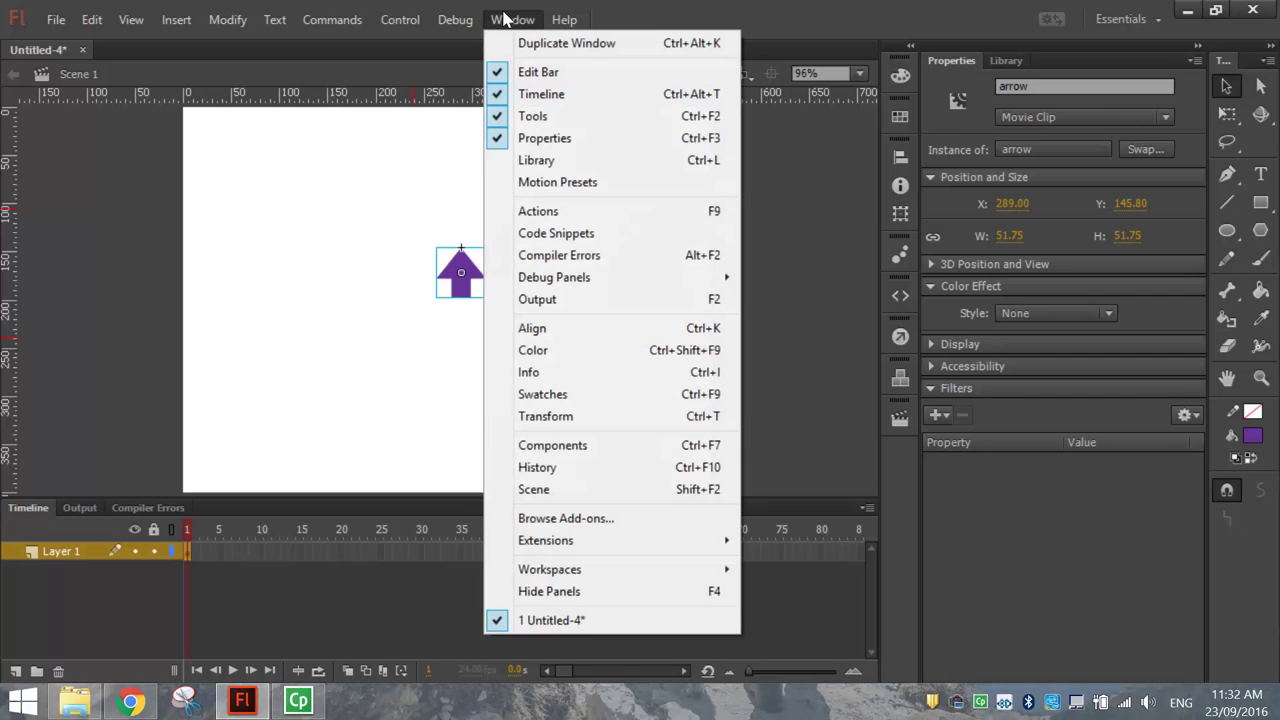
Step: Apply the ActionScript > Actions > Custom Mouse Cursor snippet to the arrow instance
{"action": "left_click", "coordinate": [566, 236]}
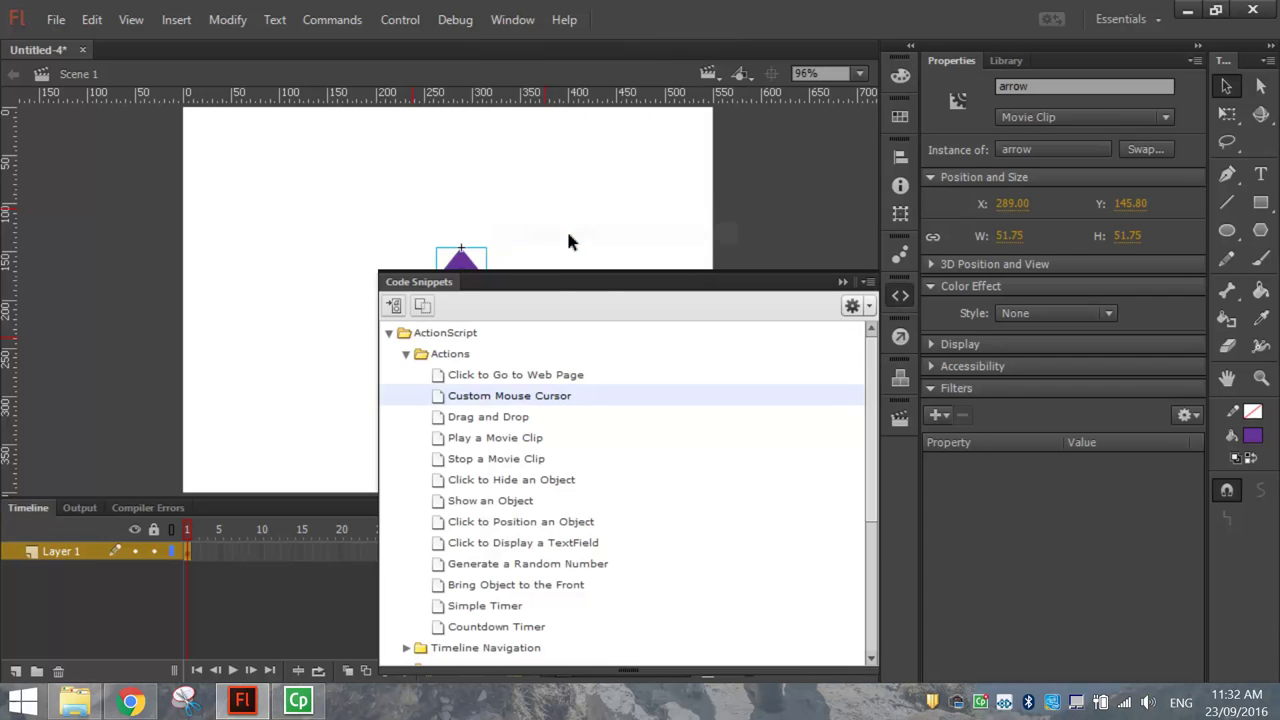
{"action": "left_click", "coordinate": [406, 355]}
{"action": "left_click", "coordinate": [390, 333]}
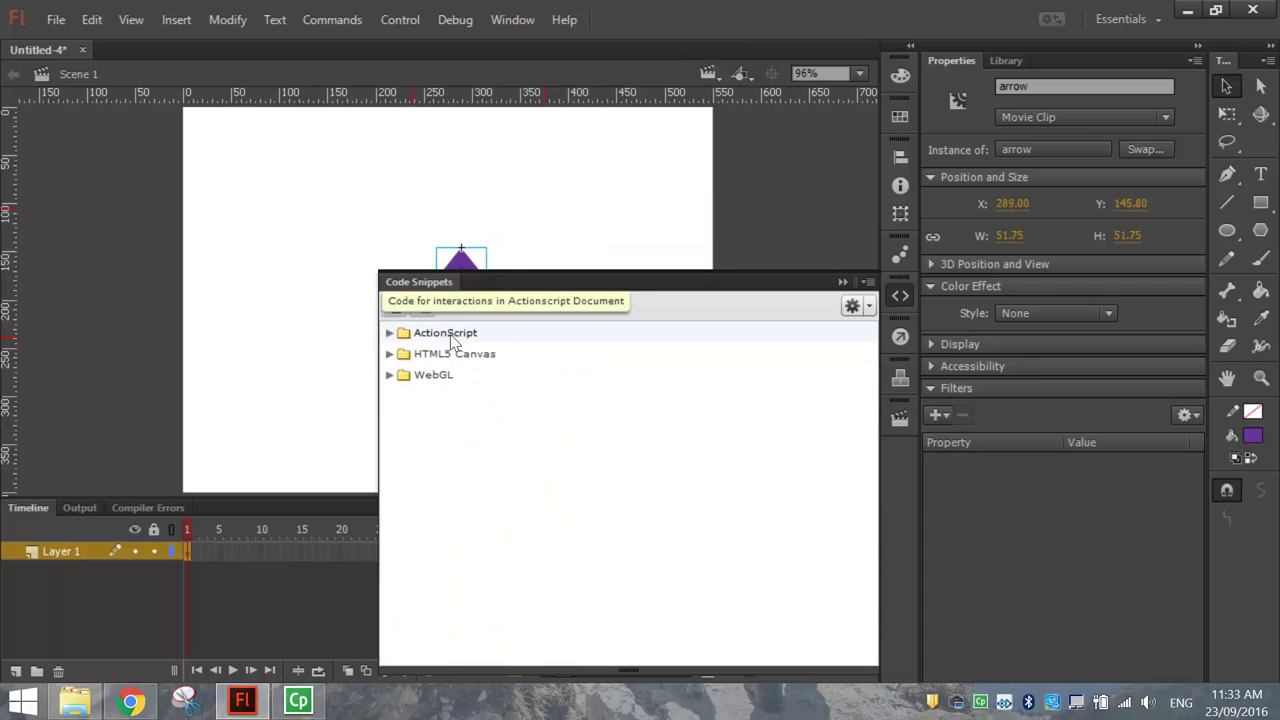
{"action": "left_click", "coordinate": [390, 333]}
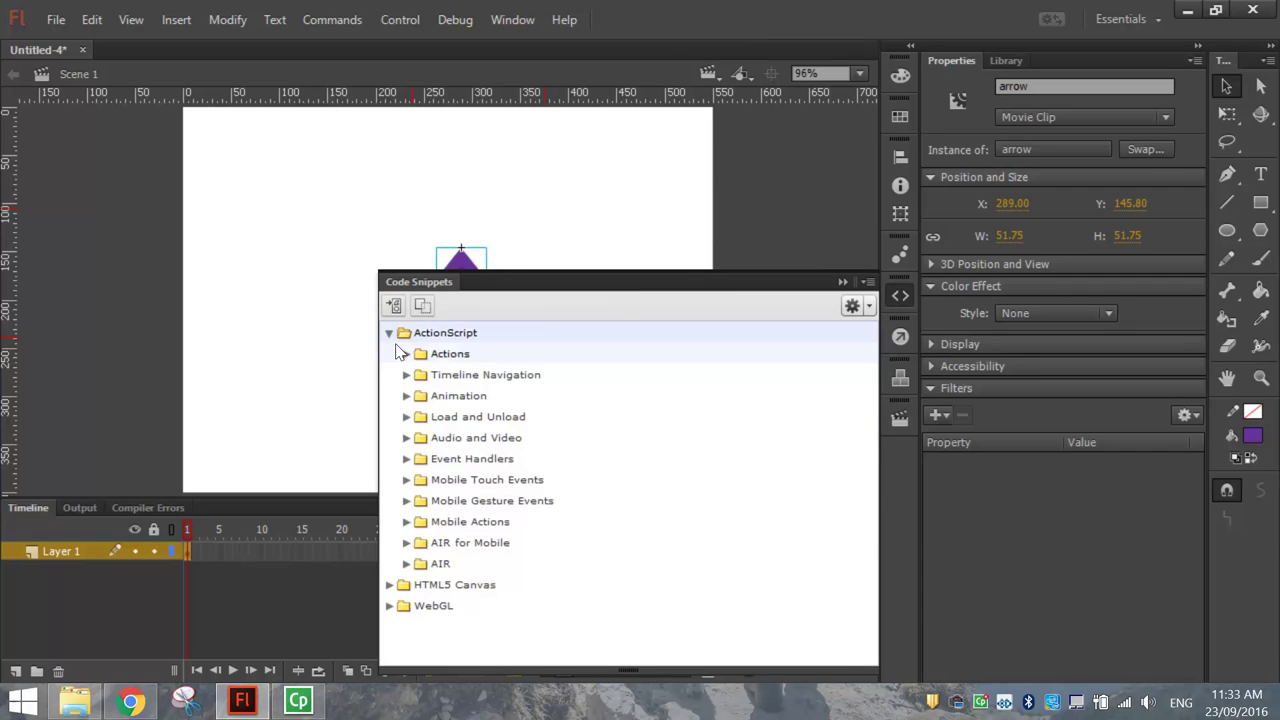
{"action": "left_click", "coordinate": [406, 354]}
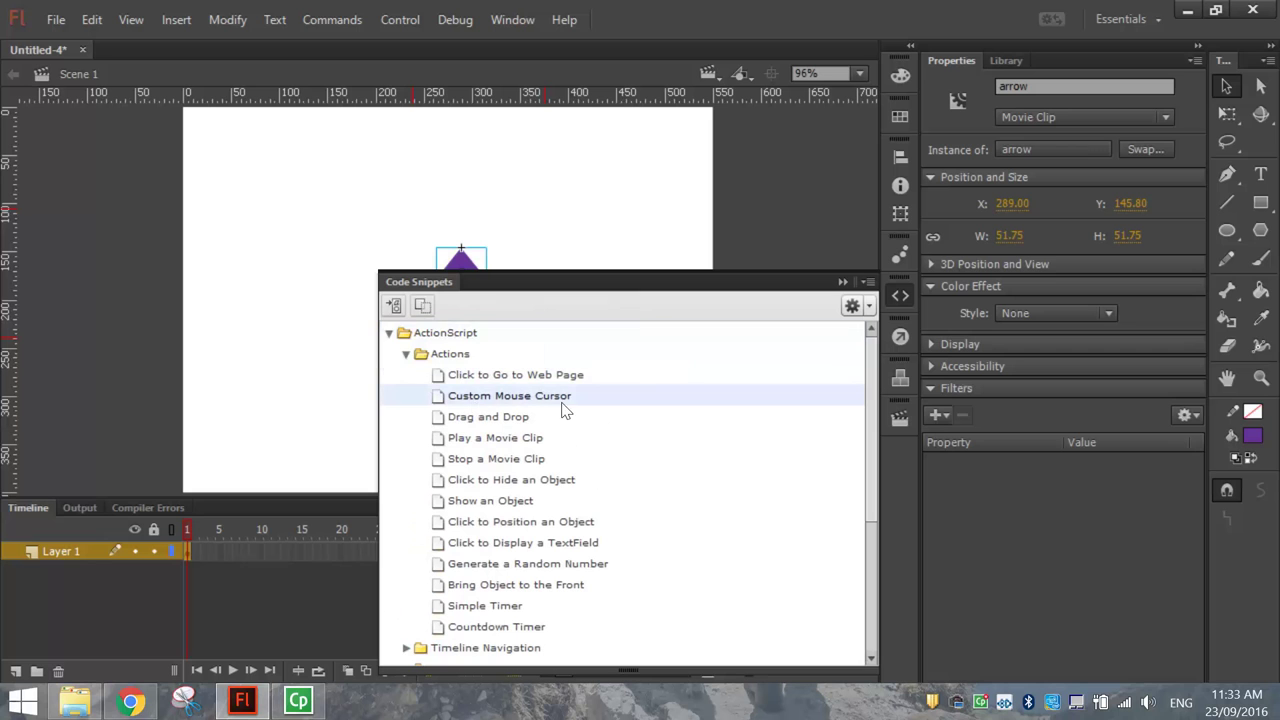
{"action": "double_click", "coordinate": [617, 405]}
Step: Check the Mouse.hide() and arrow lines in the code, then test the movie with Ctrl+Enter
{"action": "left_click", "coordinate": [614, 405]}
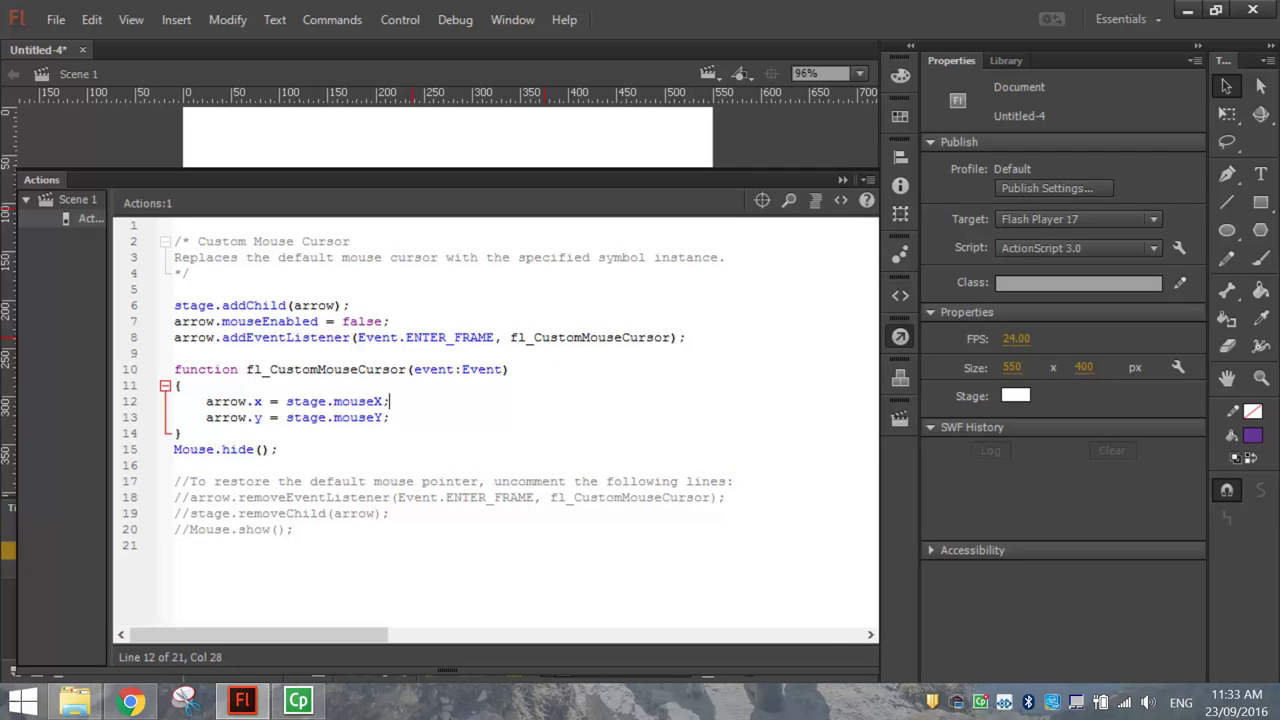
{"action": "left_click_drag", "start_coordinate": [278, 449], "coordinate": [174, 449]}
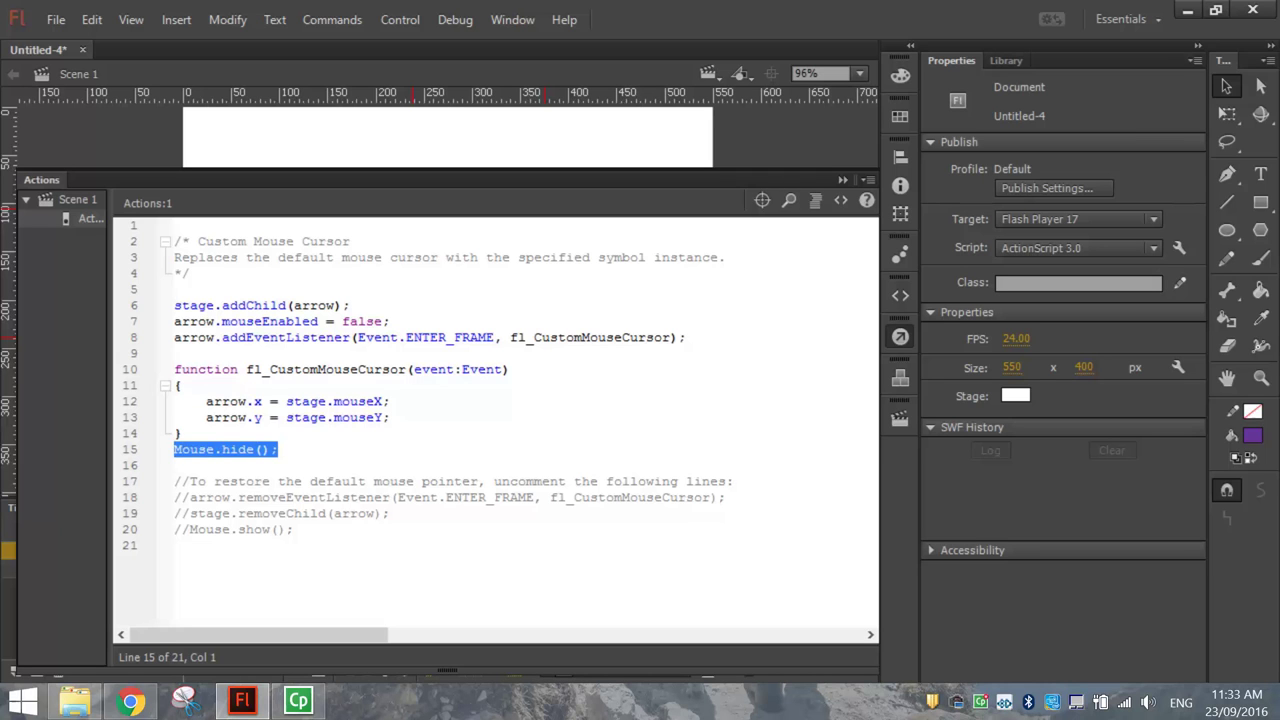
{"action": "left_click_drag", "start_coordinate": [206, 401], "coordinate": [247, 417]}
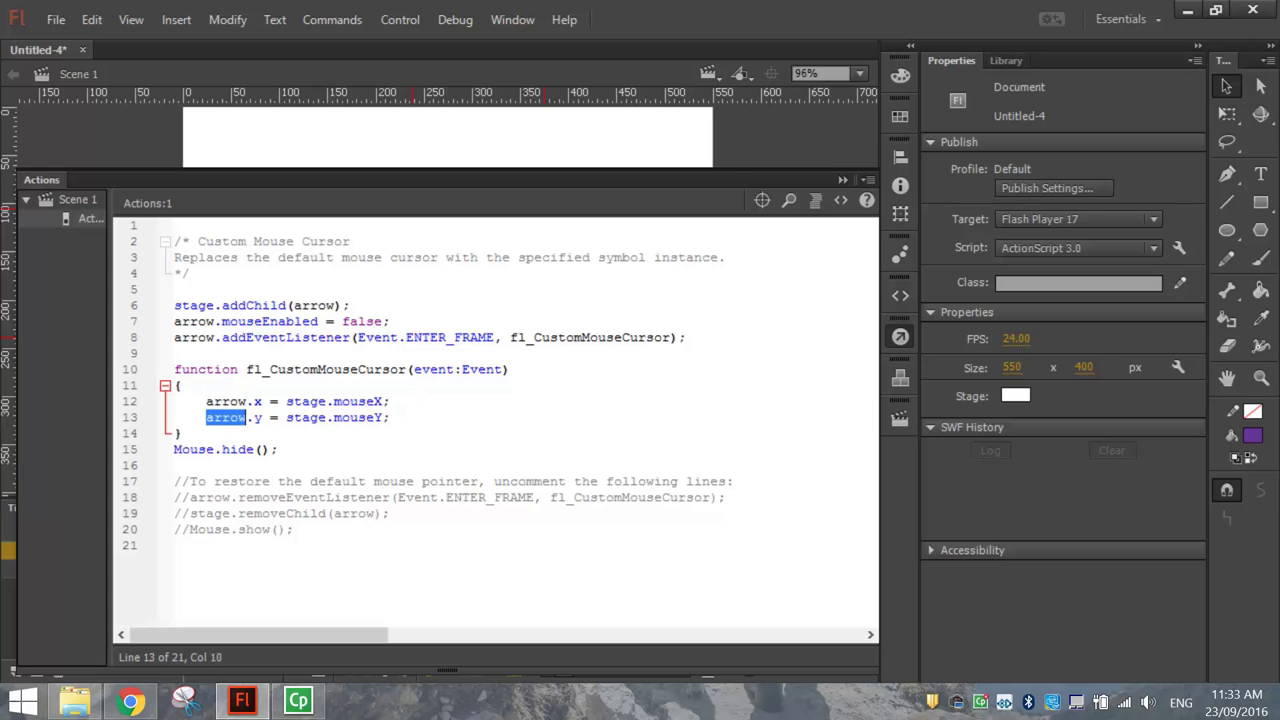
{"action": "left_click", "coordinate": [900, 338]}
{"action": "key", "text": "ctrl+Return"}
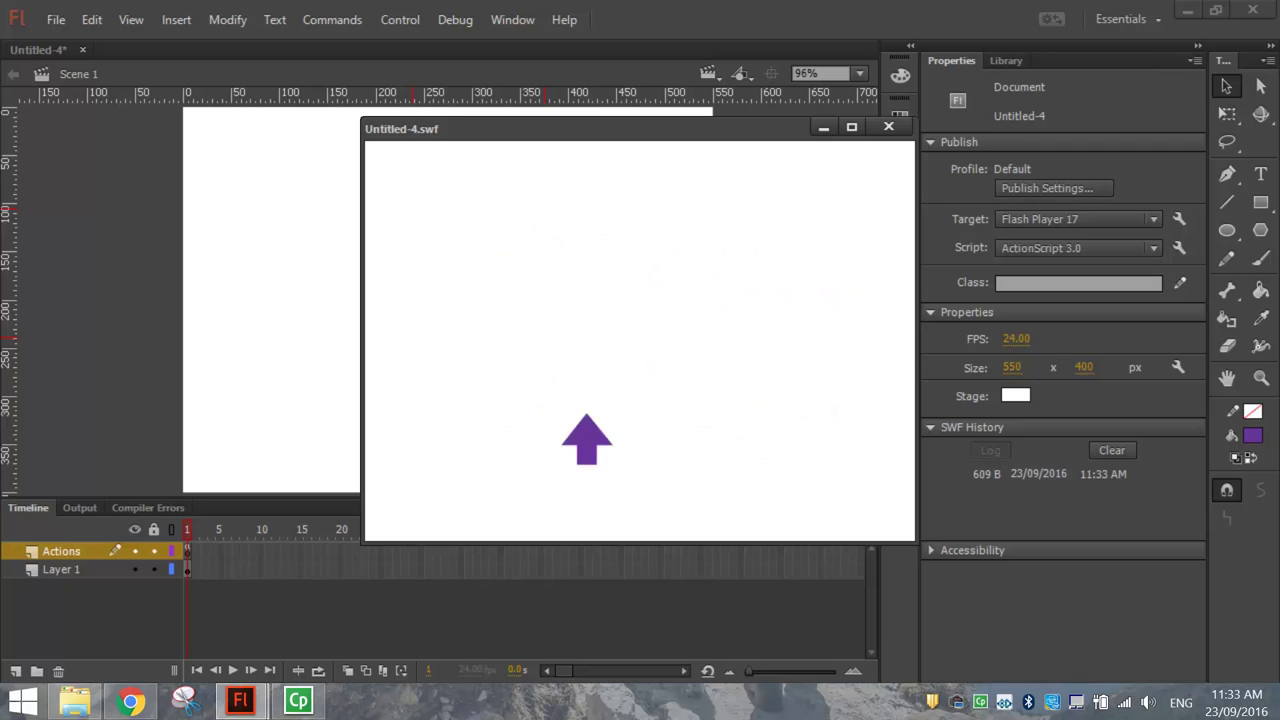
Step: Close the test movie and create a new ActionScript 3.0 document, Untitled-5
{"action": "left_click", "coordinate": [888, 126]}
{"action": "left_click", "coordinate": [58, 20]}
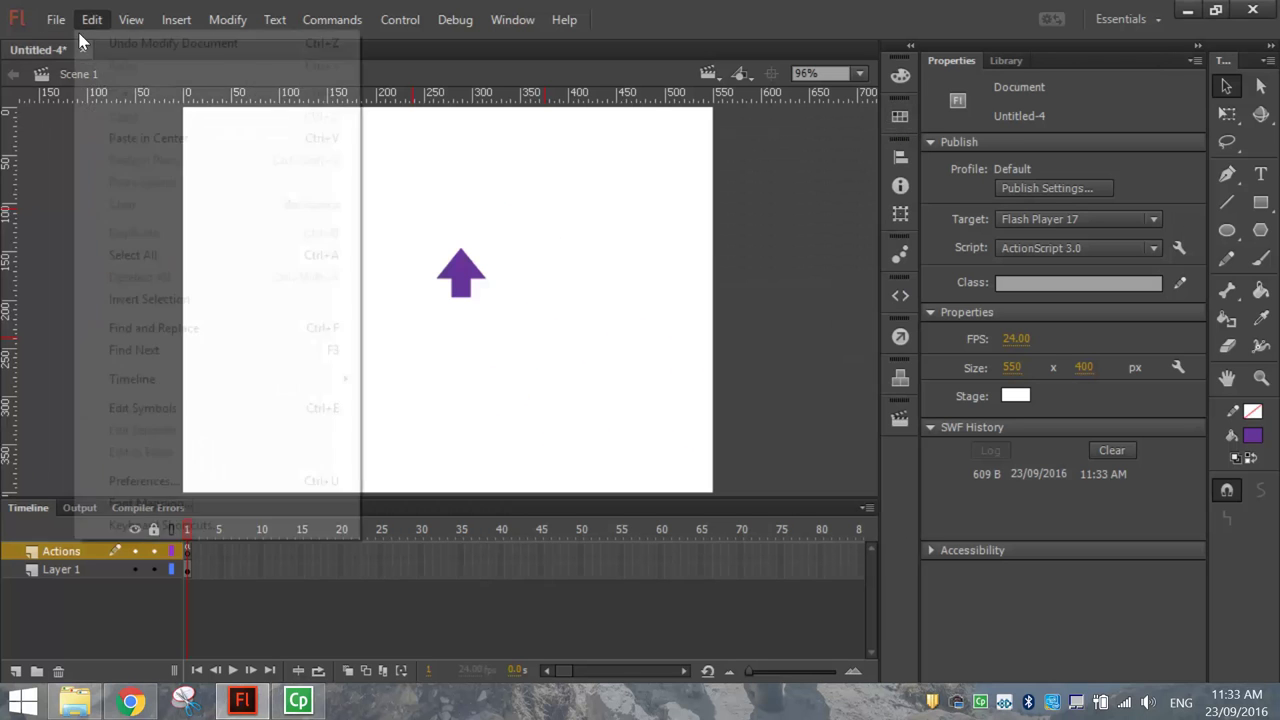
{"action": "left_click", "coordinate": [67, 44]}
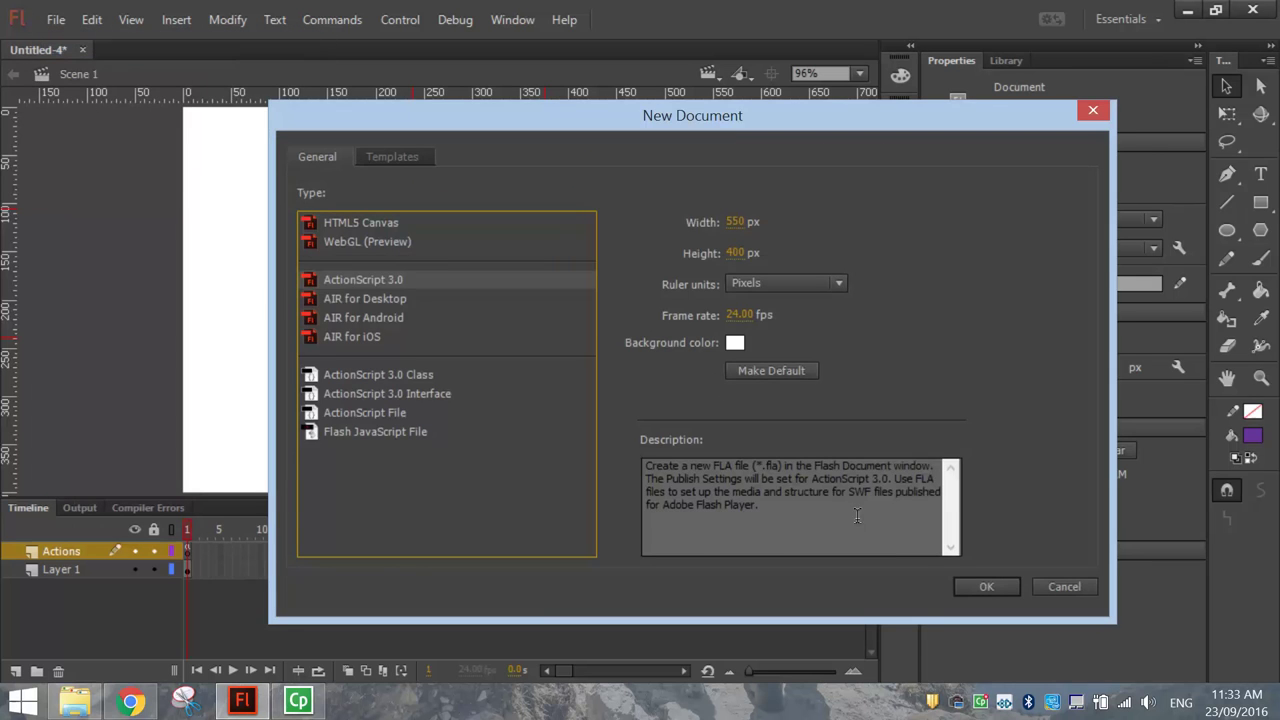
{"action": "left_click", "coordinate": [975, 592]}
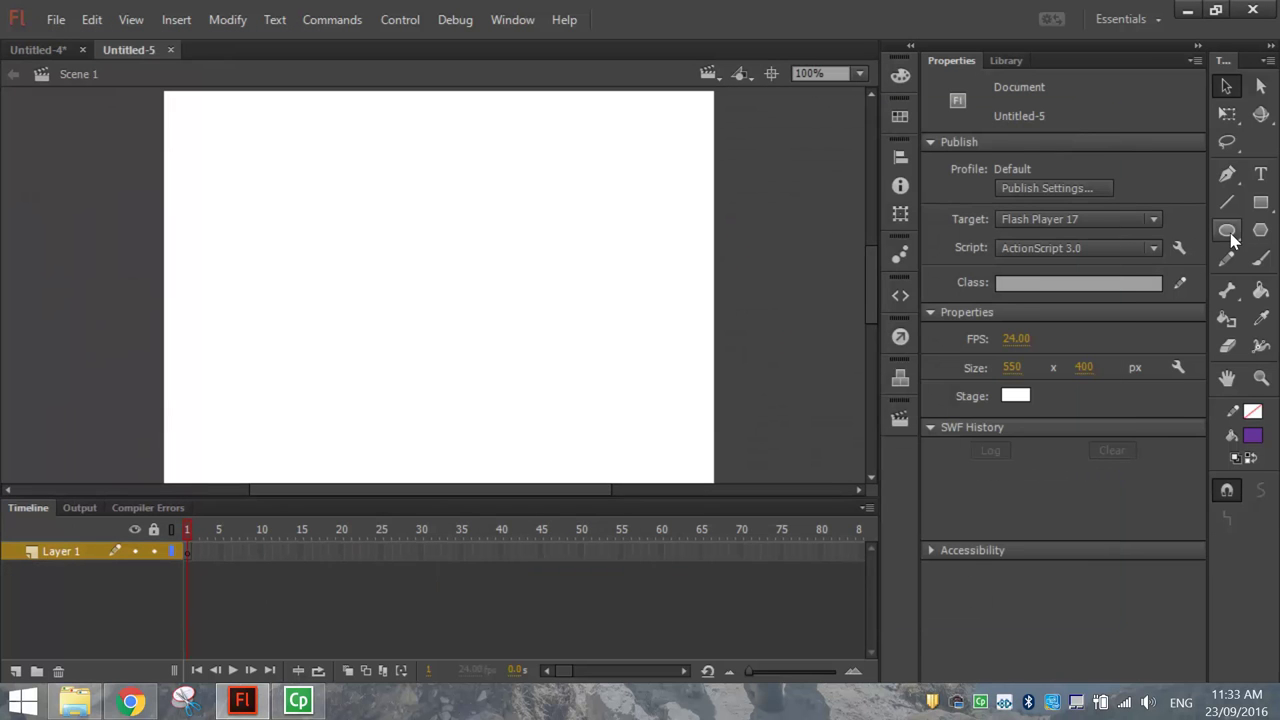
Step: Select the Oval Tool in its plain oval drawing mode
{"action": "left_click", "coordinate": [1228, 231]}
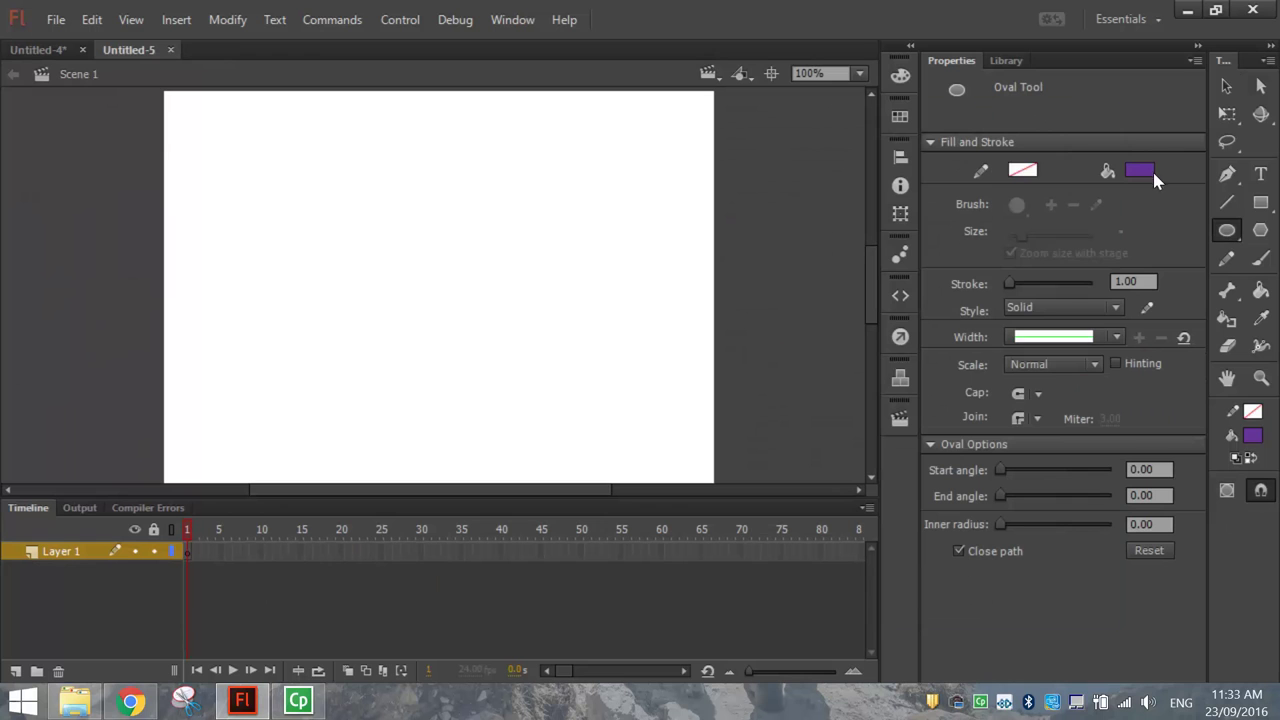
{"action": "left_click", "coordinate": [1229, 231]}
{"action": "left_click", "coordinate": [1181, 228]}
Step: Show rulers and add a vertical and a horizontal guide across the stage
{"action": "left_click", "coordinate": [131, 19]}
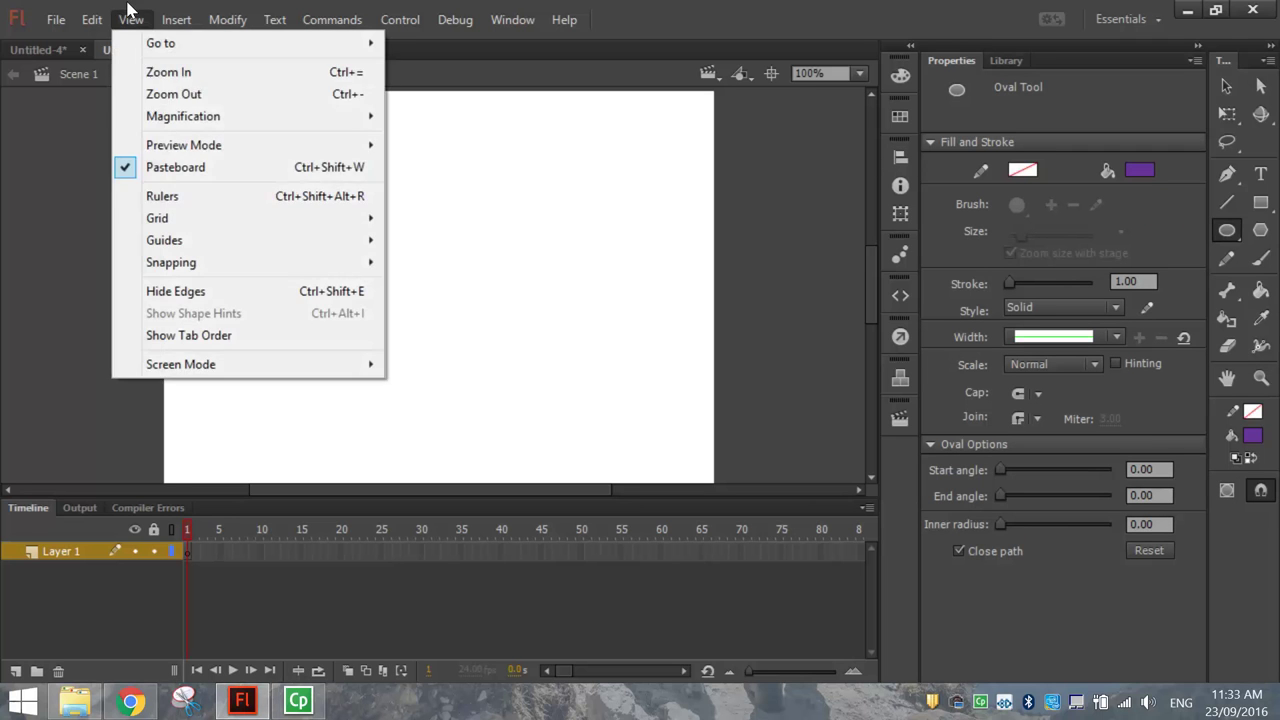
{"action": "left_click", "coordinate": [172, 194]}
{"action": "left_click_drag", "start_coordinate": [18, 198], "coordinate": [507, 220]}
{"action": "left_click_drag", "start_coordinate": [462, 105], "coordinate": [452, 286]}
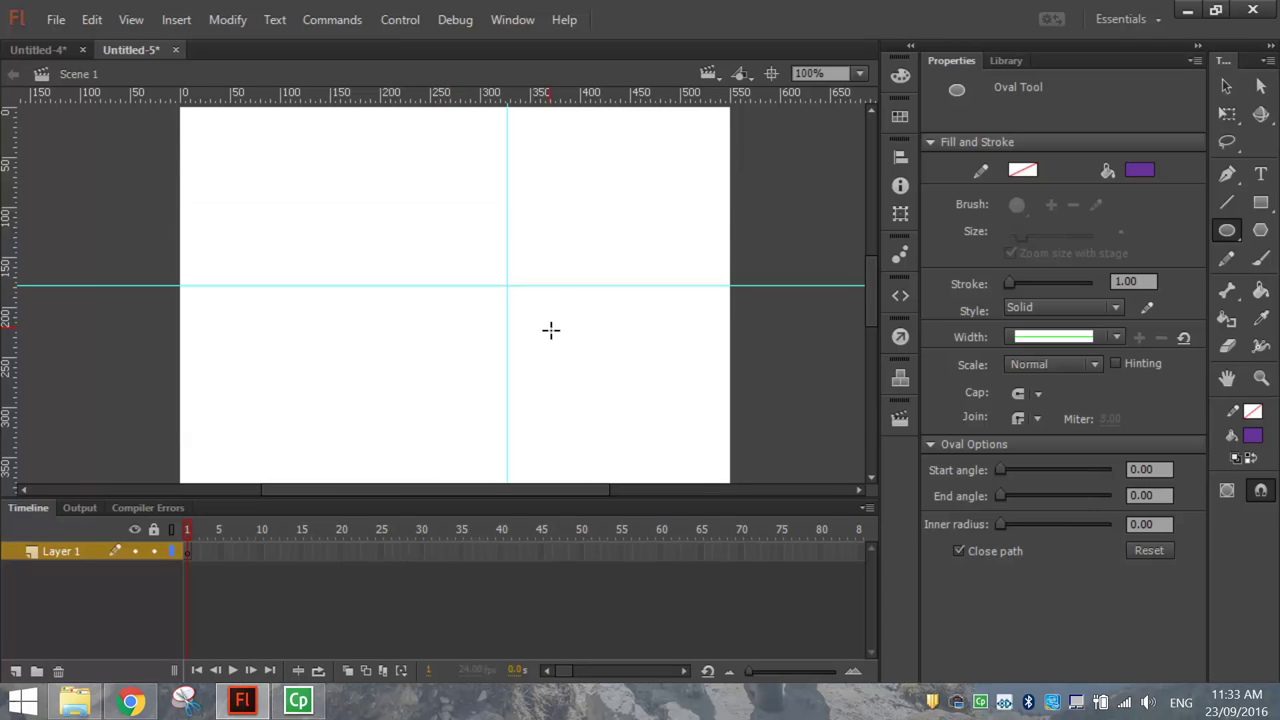
Step: Set stroke to black with no fill, then draw a circle centred on the guide crossing
{"action": "left_click", "coordinate": [1022, 170]}
{"action": "left_click", "coordinate": [724, 236]}
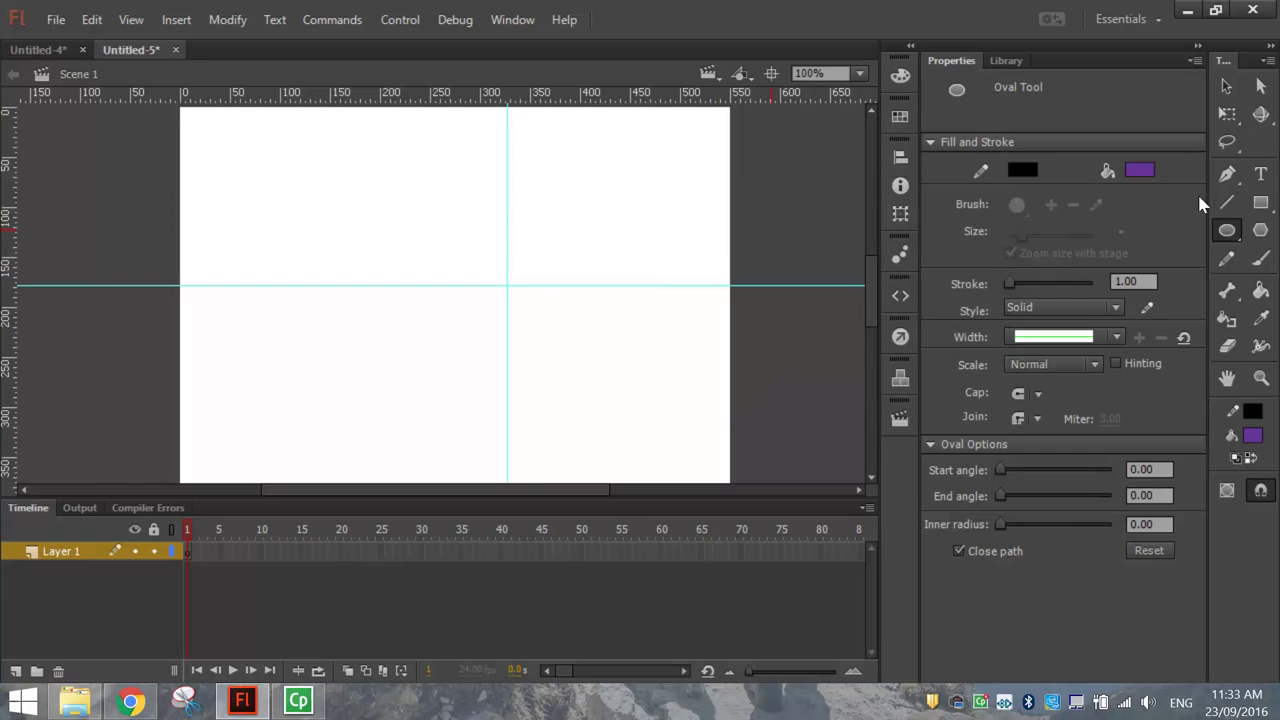
{"action": "left_click", "coordinate": [1140, 170]}
{"action": "left_click", "coordinate": [1091, 192]}
{"action": "scroll", "coordinate": [537, 291], "scroll_direction": "up", "scroll_amount": 5}
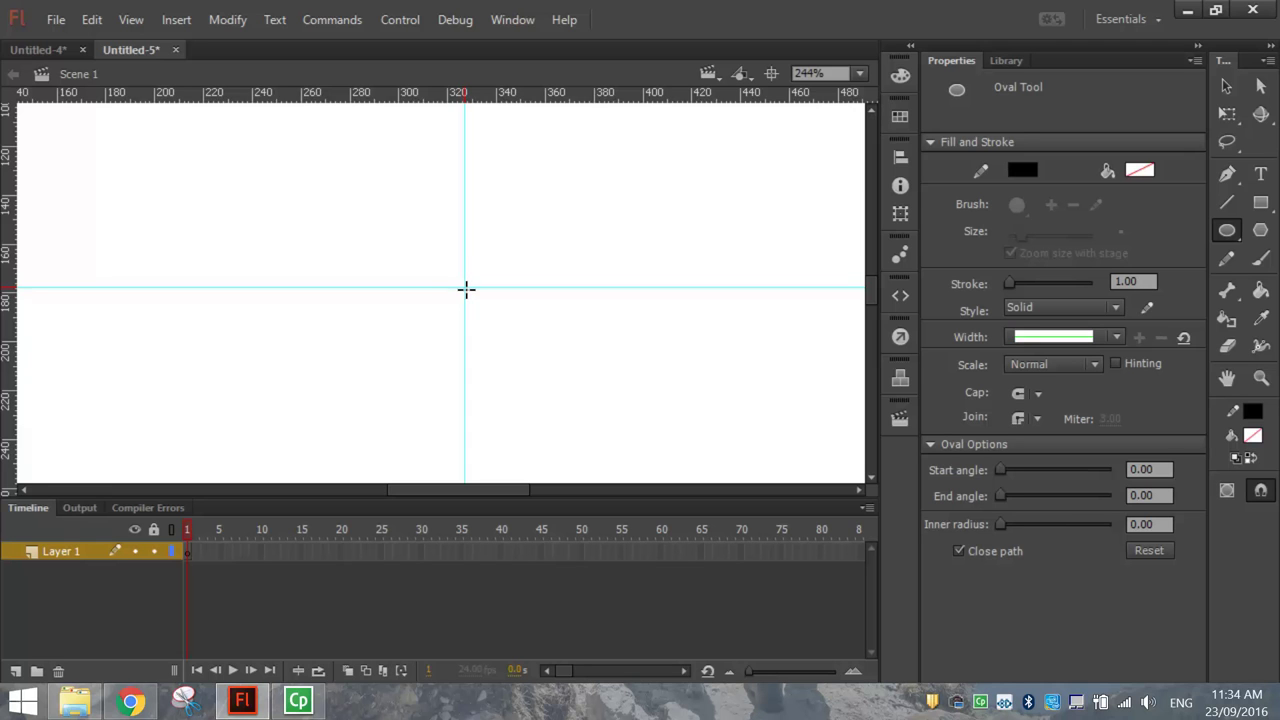
{"action": "left_click_drag", "start_coordinate": [471, 290], "coordinate": [541, 359]}
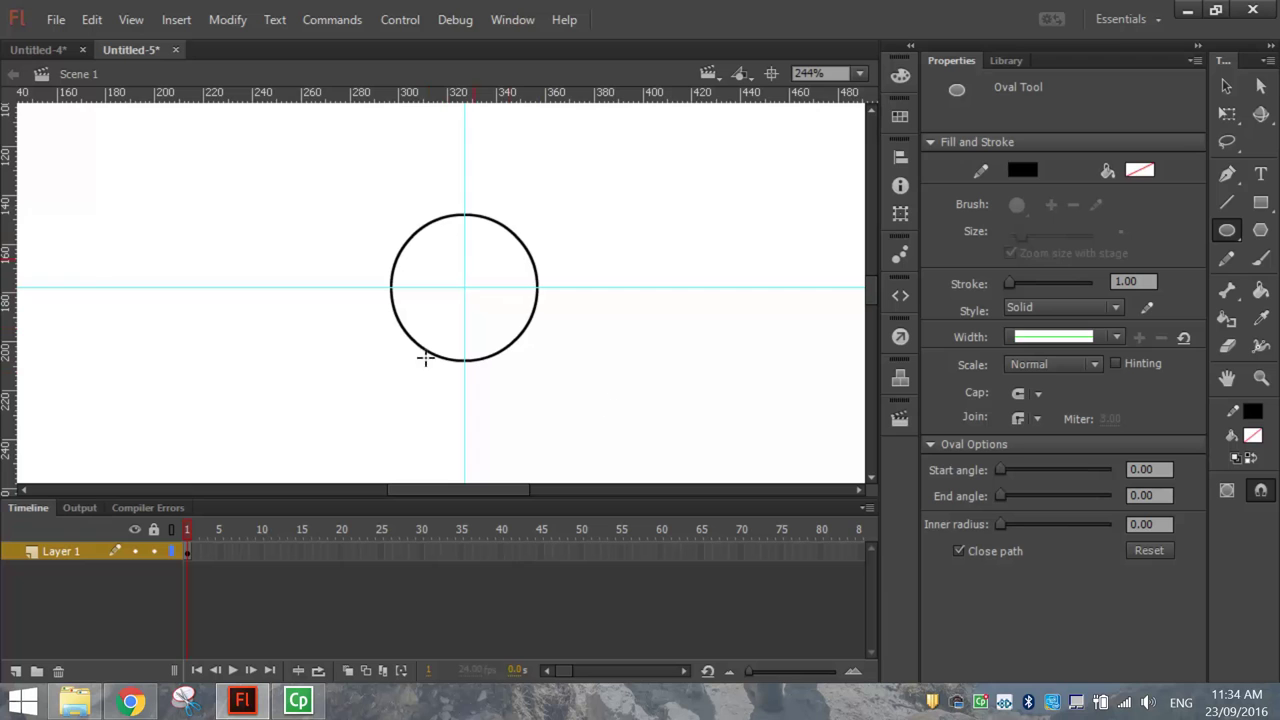
Step: Draw a vertical and a horizontal line through the circle with the Line Tool
{"action": "left_click", "coordinate": [1227, 203]}
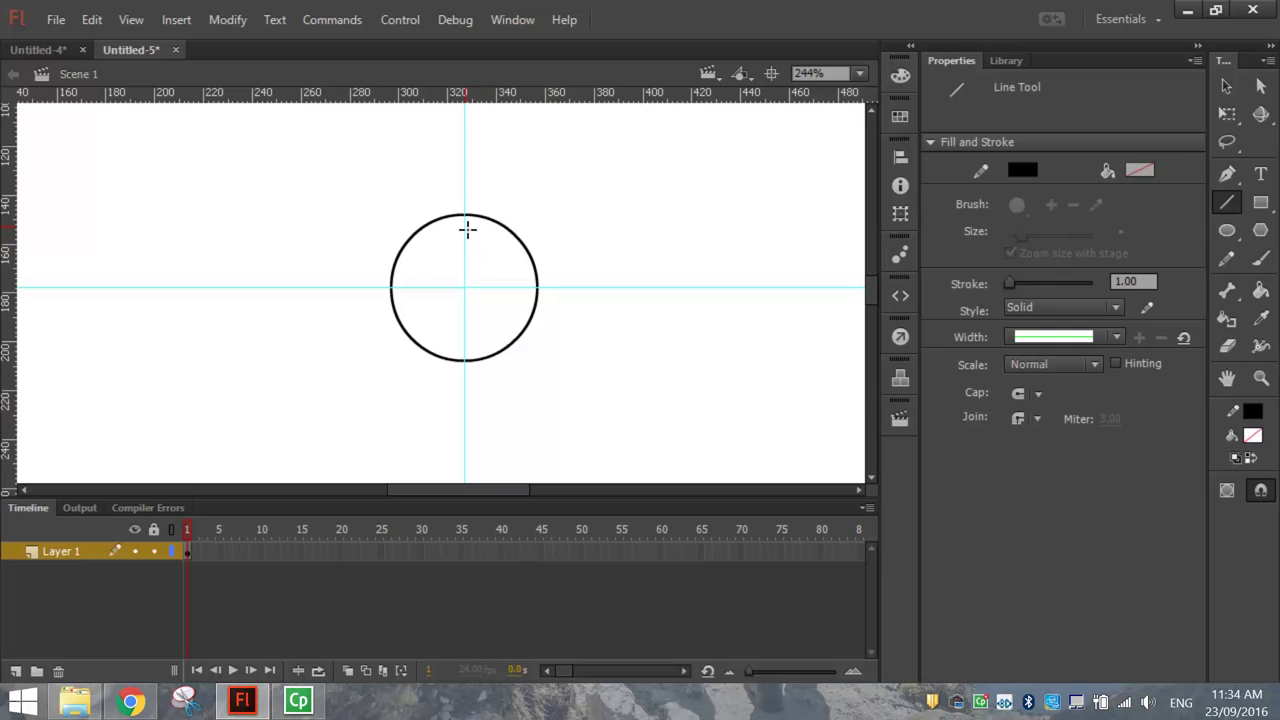
{"action": "left_click_drag", "start_coordinate": [467, 230], "coordinate": [468, 345]}
{"action": "left_click_drag", "start_coordinate": [412, 289], "coordinate": [525, 288]}
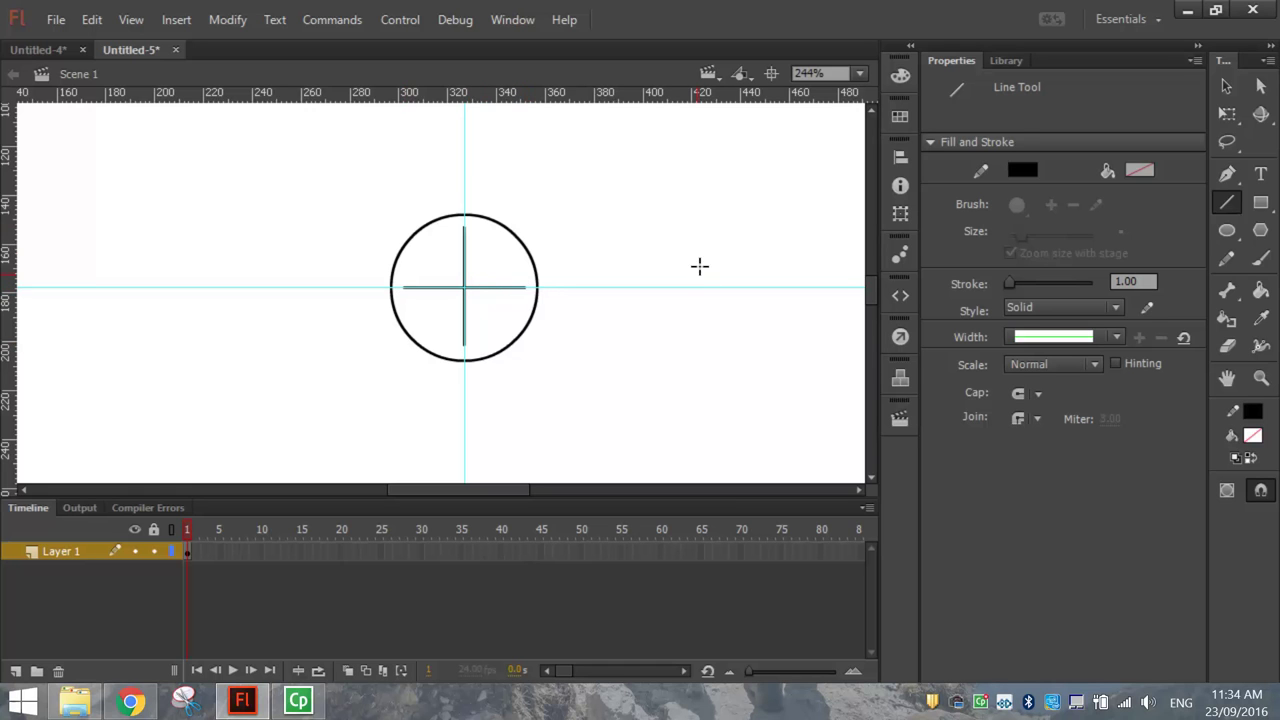
Step: Remove both guides and set the zoom to Fit in Window
{"action": "left_click", "coordinate": [1229, 88]}
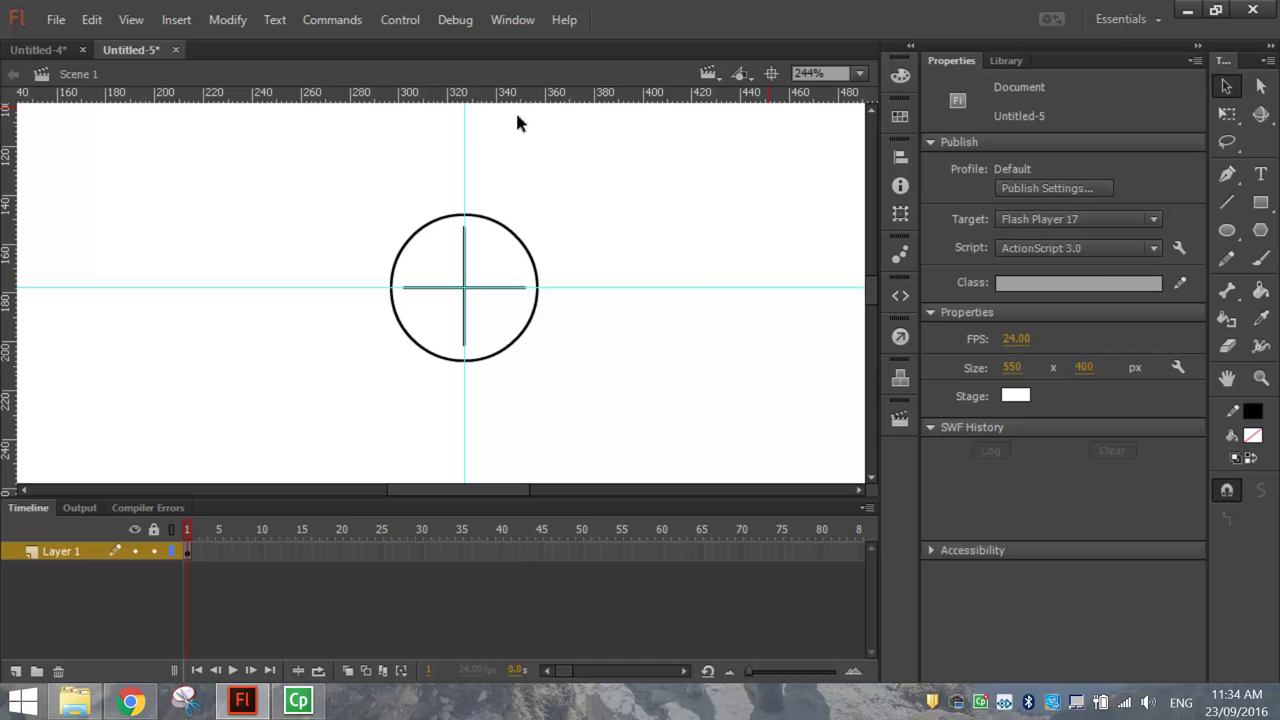
{"action": "left_click_drag", "start_coordinate": [460, 145], "coordinate": [38, 165]}
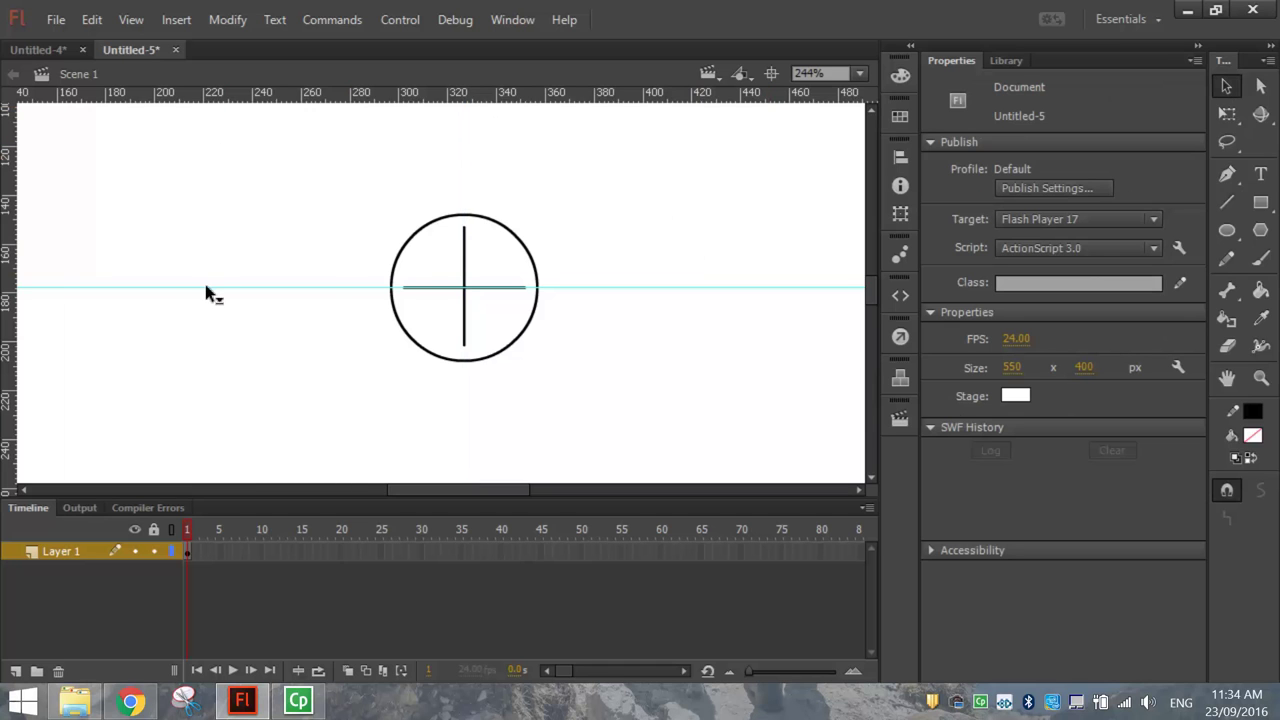
{"action": "left_click_drag", "start_coordinate": [208, 292], "coordinate": [225, 92]}
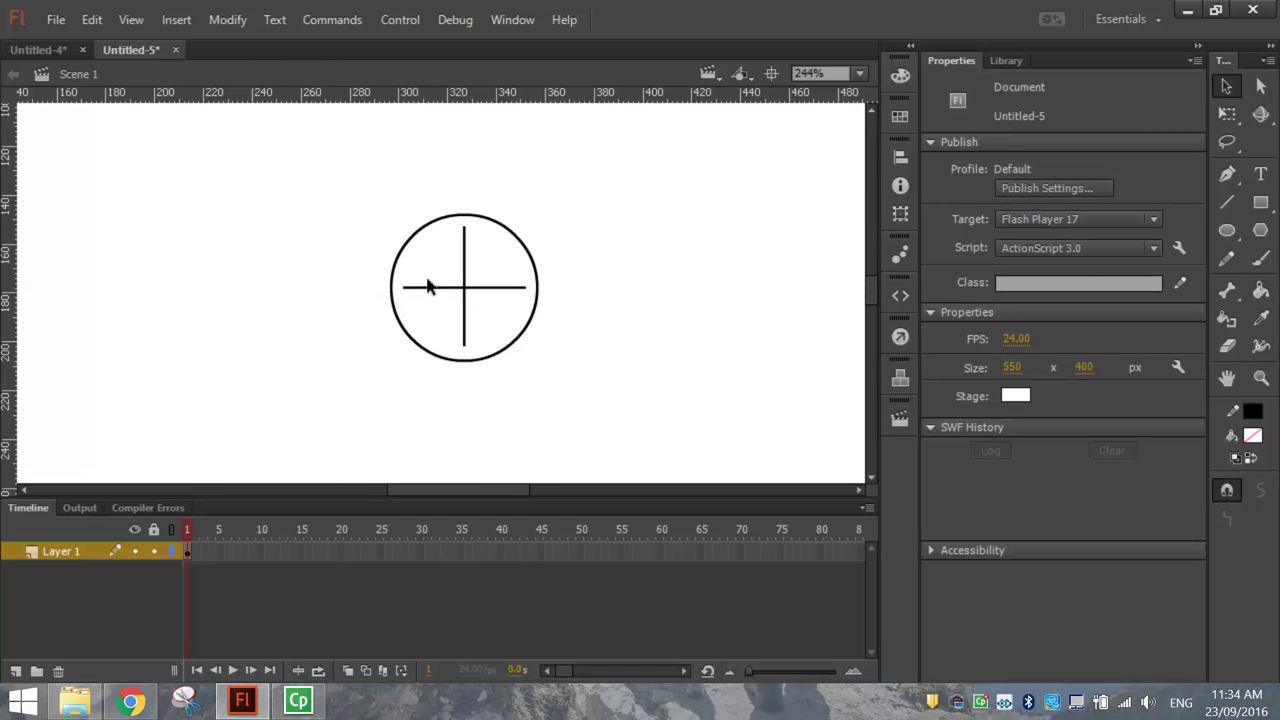
{"action": "left_click", "coordinate": [853, 75]}
{"action": "left_click", "coordinate": [853, 98]}
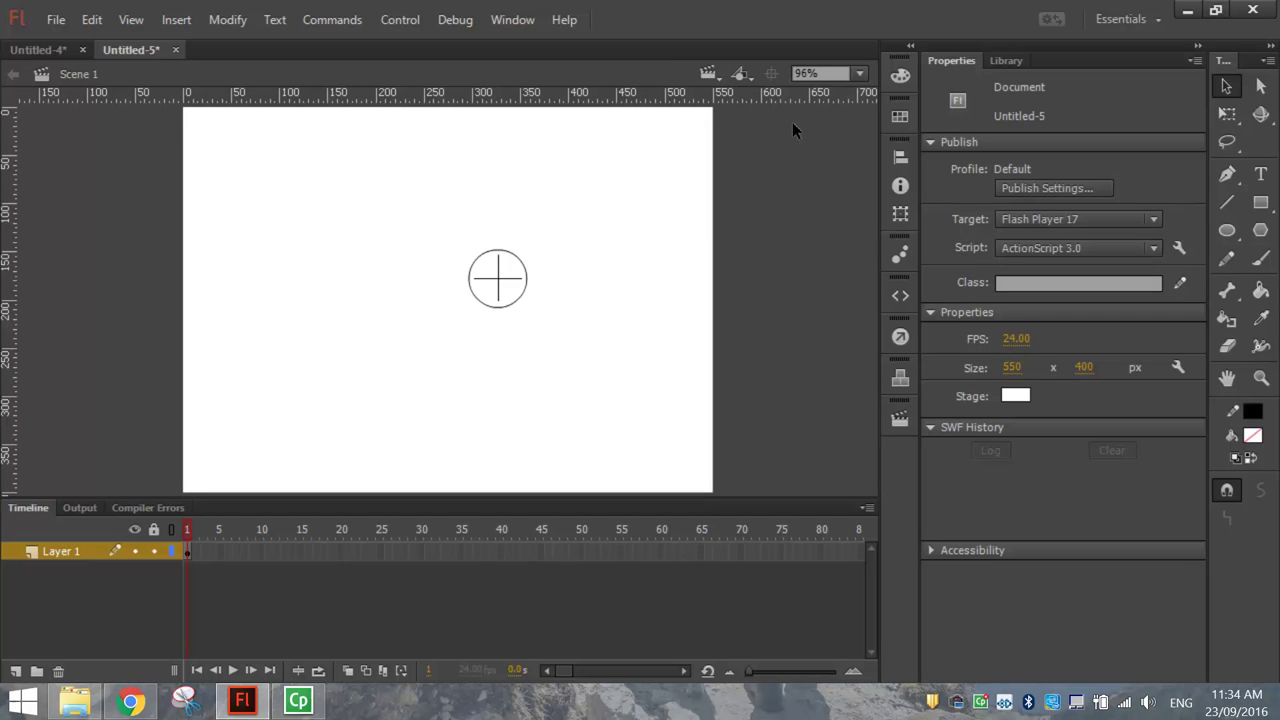
Step: Convert the crosshair drawing into a centre-registered Movie Clip named crosshair, then move it up-left
{"action": "left_click_drag", "start_coordinate": [441, 236], "coordinate": [563, 336]}
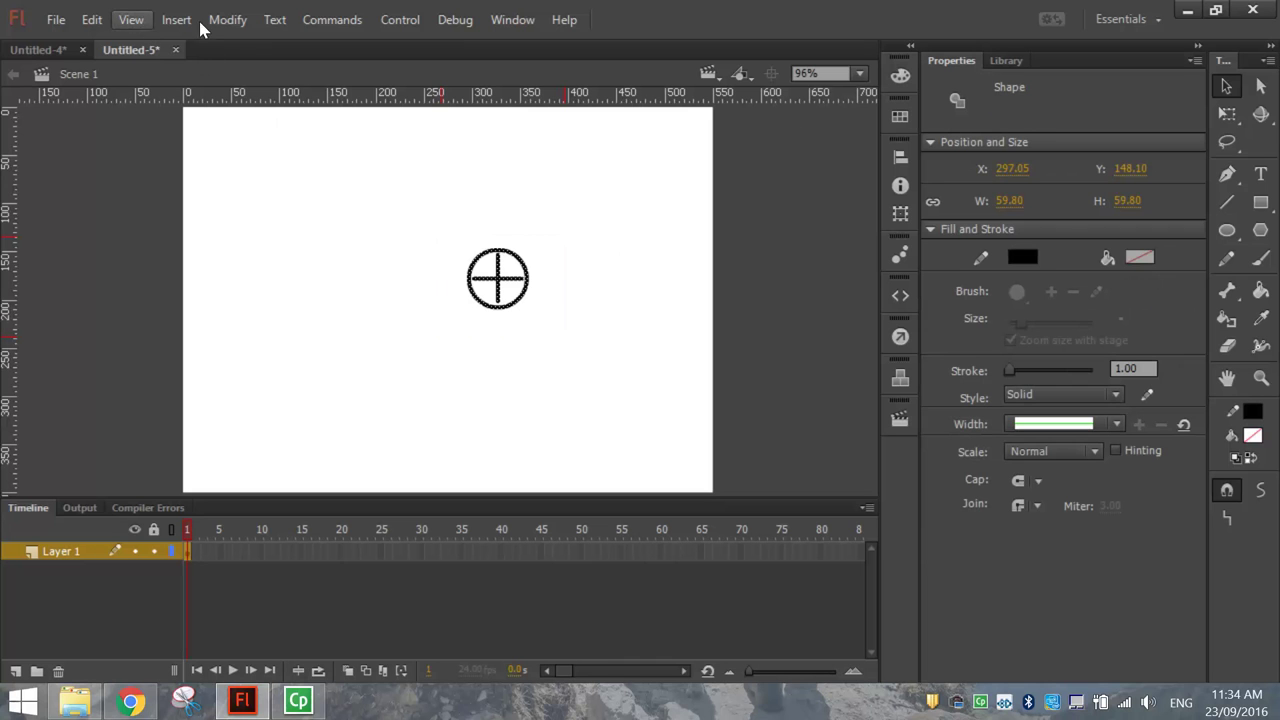
{"action": "left_click", "coordinate": [236, 22]}
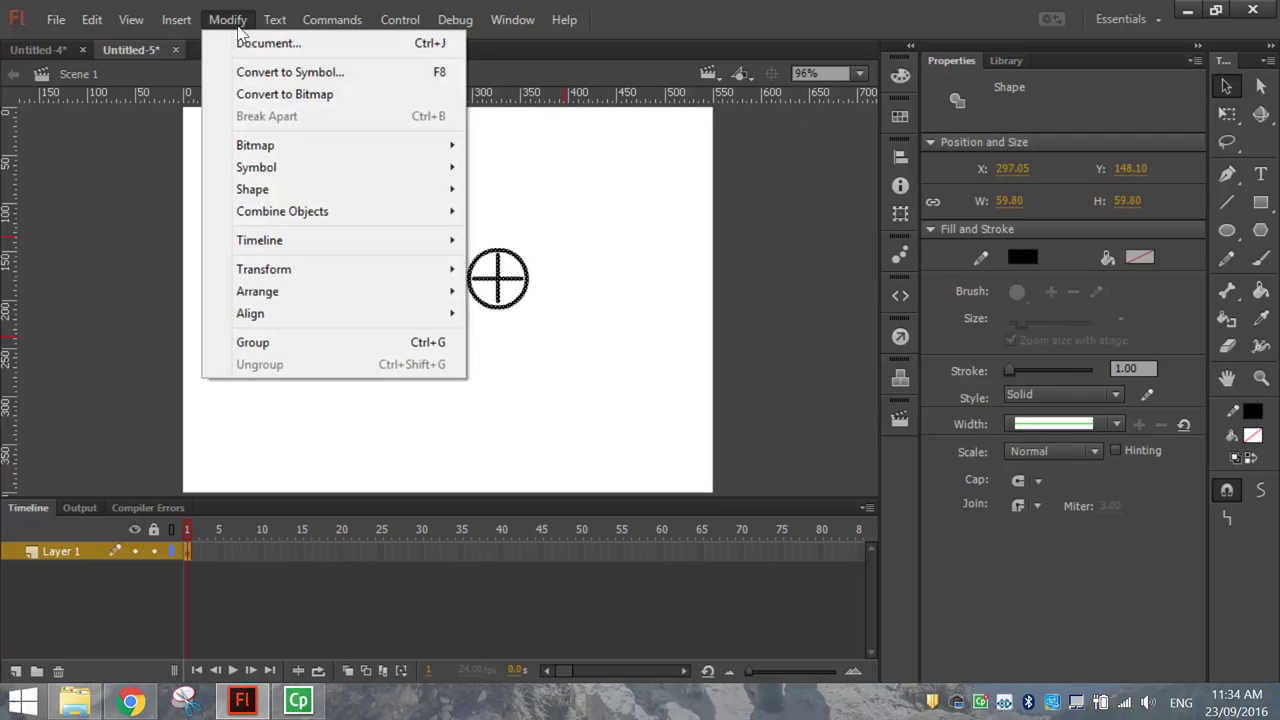
{"action": "left_click", "coordinate": [380, 72]}
{"action": "type", "text": "crosshair"}
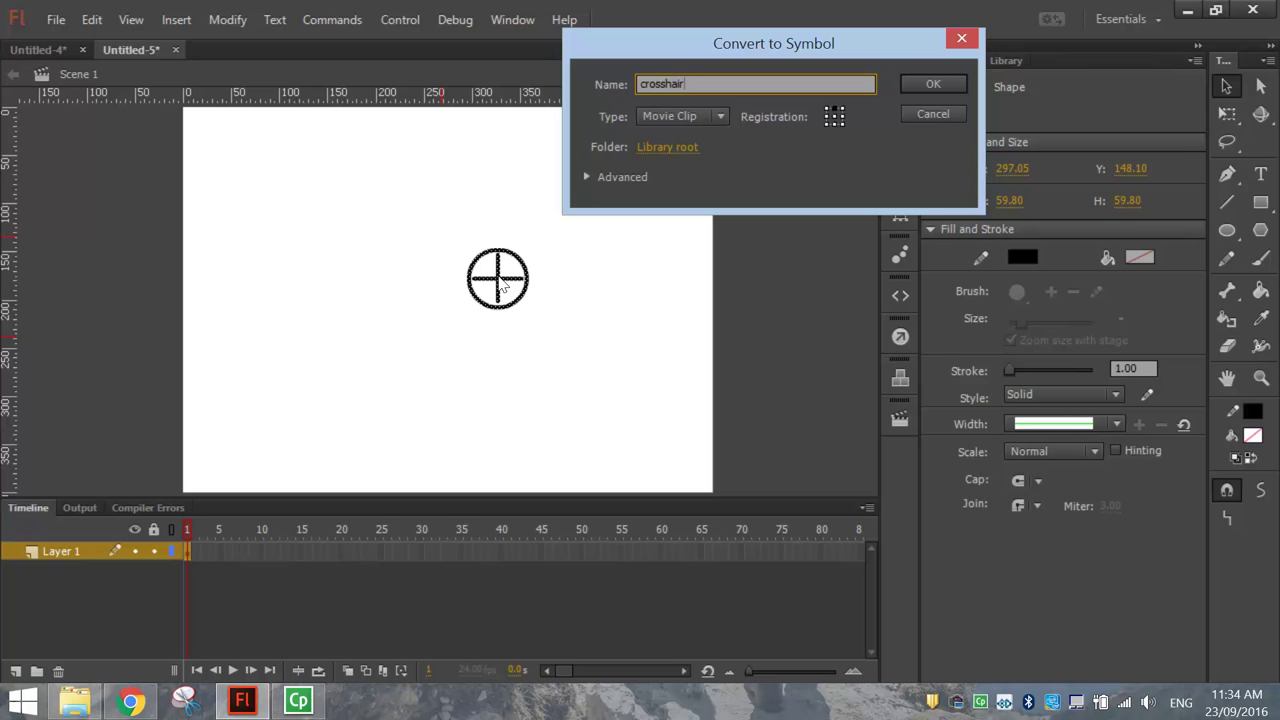
{"action": "left_click", "coordinate": [840, 118]}
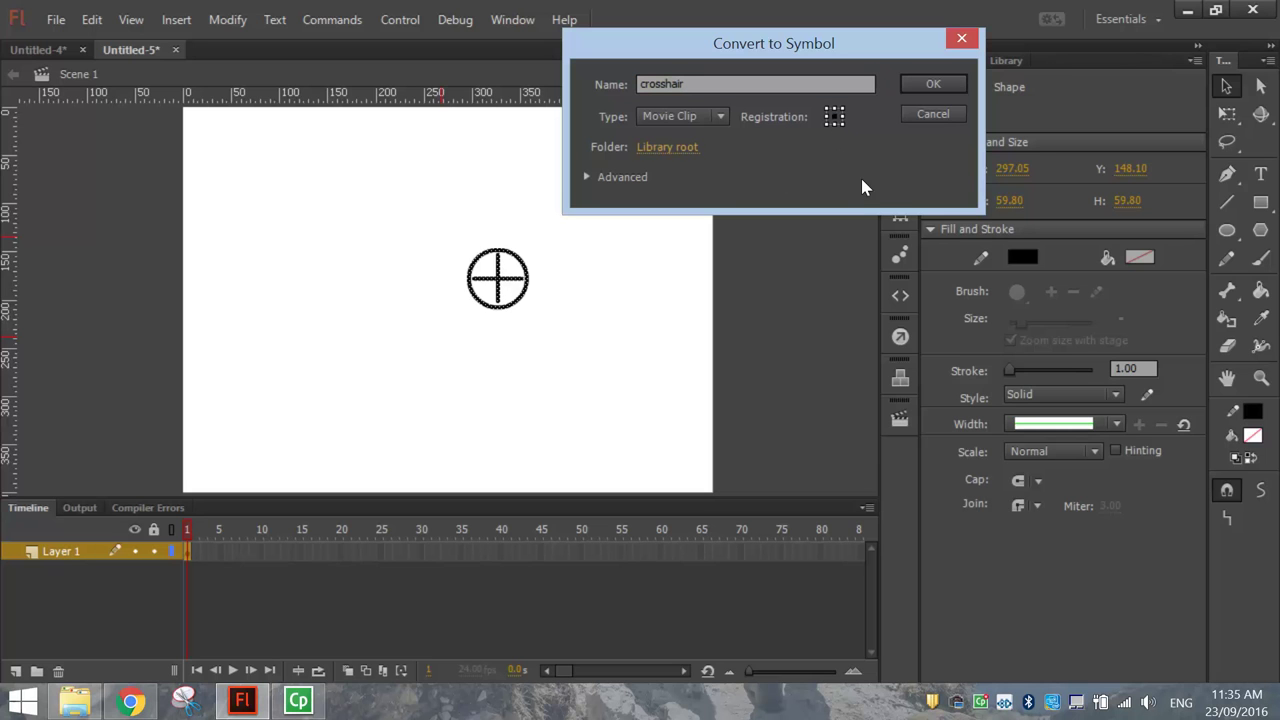
{"action": "left_click", "coordinate": [932, 86]}
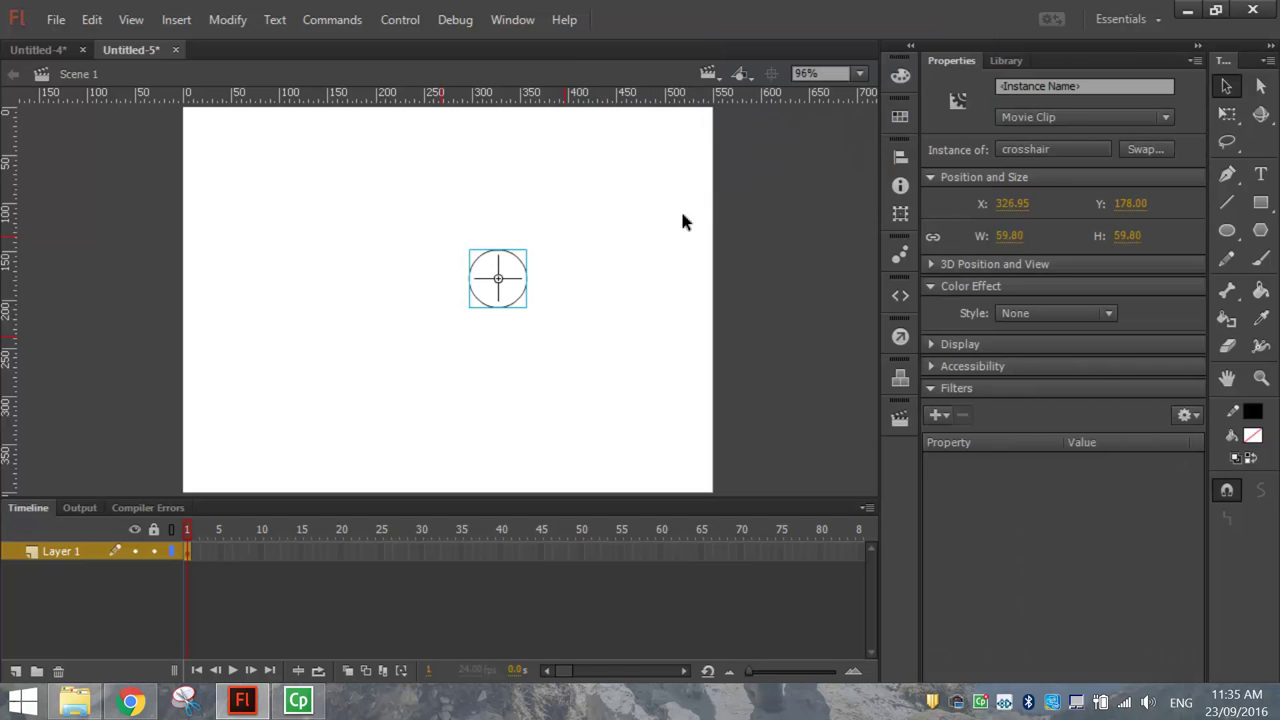
{"action": "left_click_drag", "start_coordinate": [520, 286], "coordinate": [450, 255]}
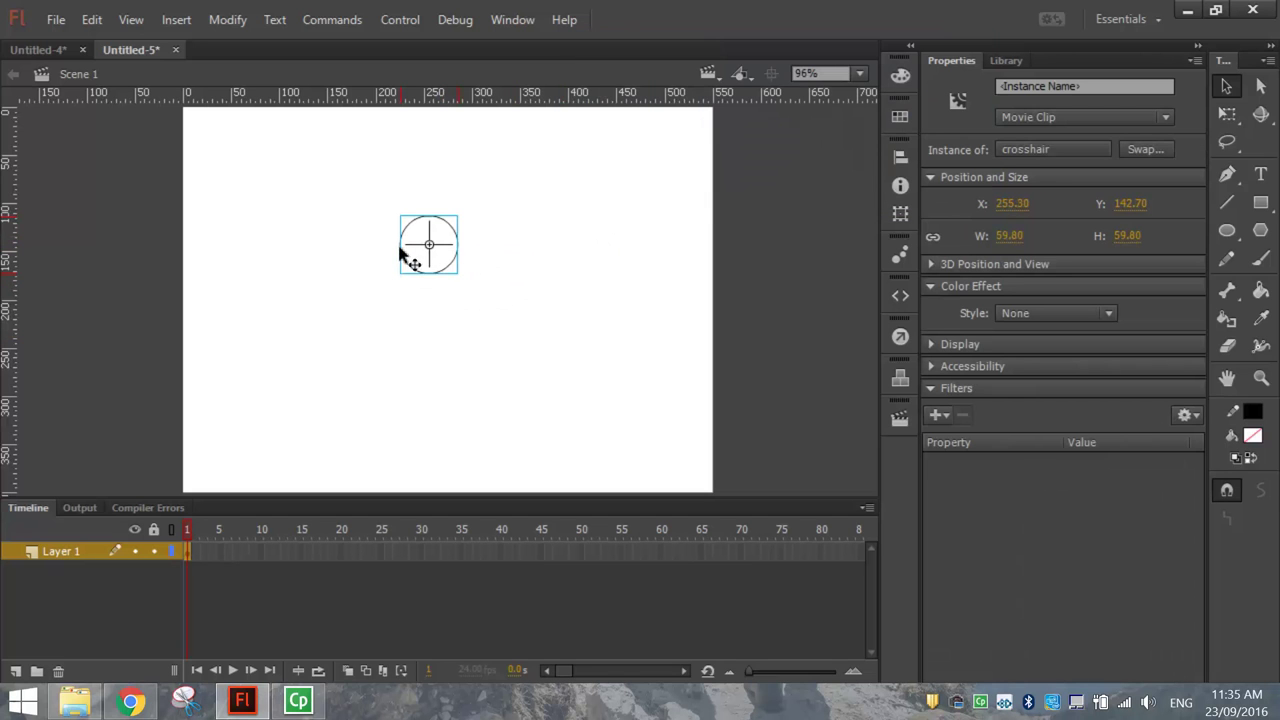
Step: Name the instance crosshair and apply the Custom Mouse Cursor code snippet to it
{"action": "left_click", "coordinate": [1015, 86]}
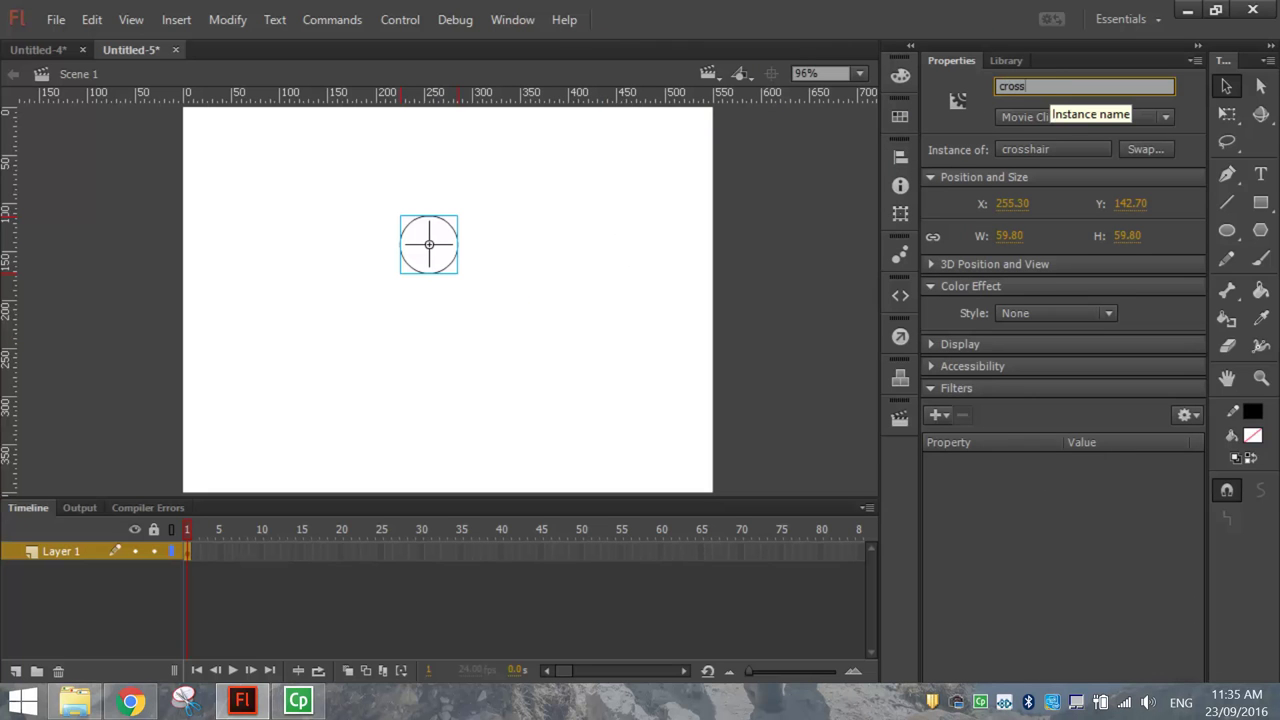
{"action": "left_click", "coordinate": [420, 258]}
{"action": "left_click", "coordinate": [428, 250]}
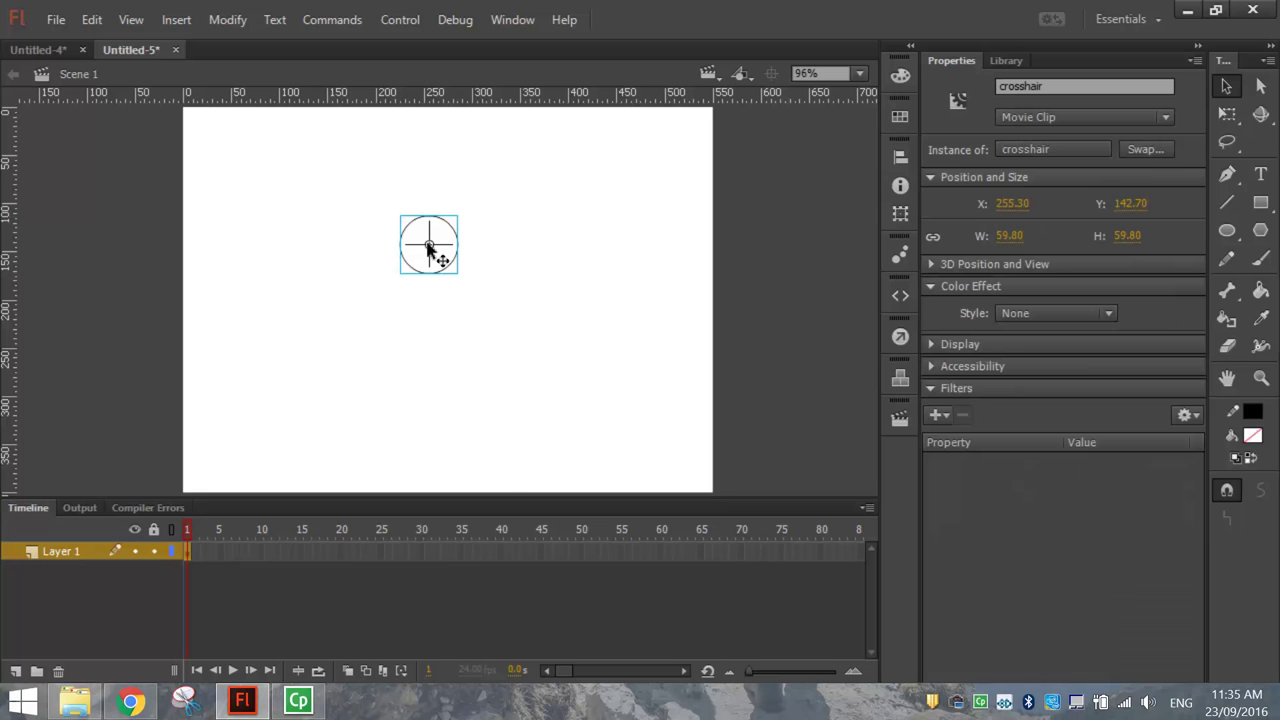
{"action": "left_click", "coordinate": [900, 297]}
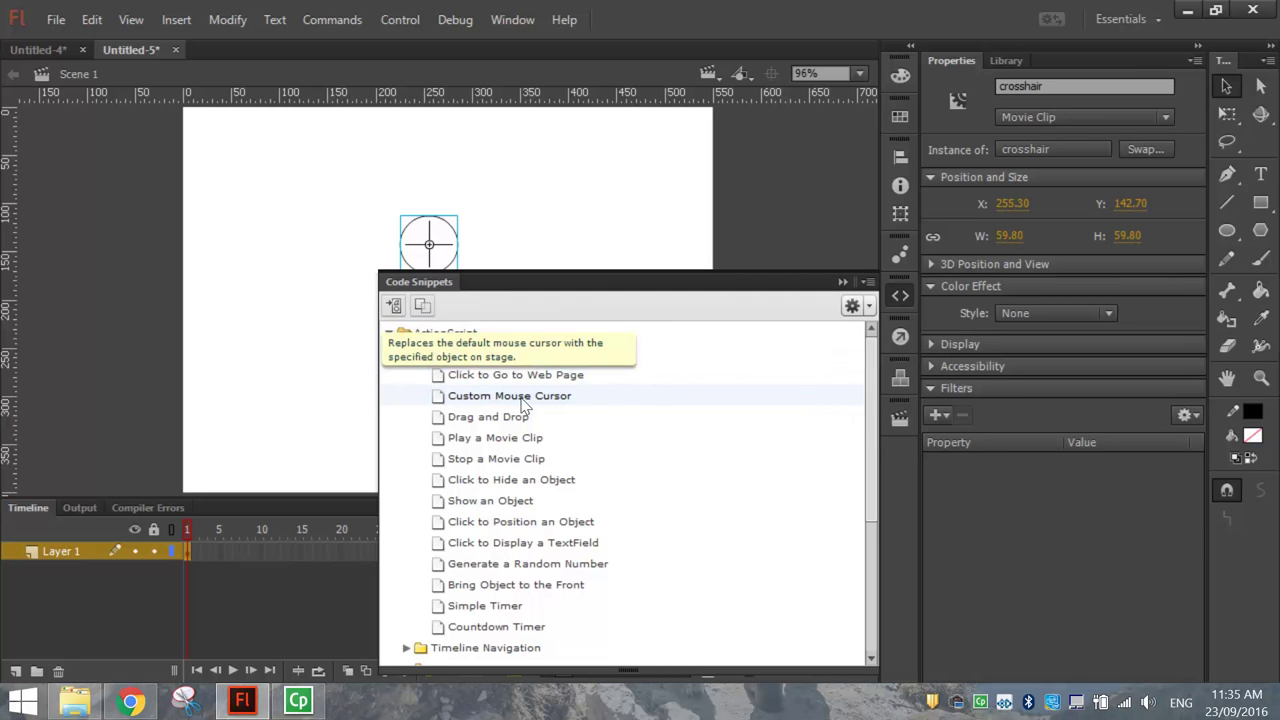
{"action": "double_click", "coordinate": [569, 399]}
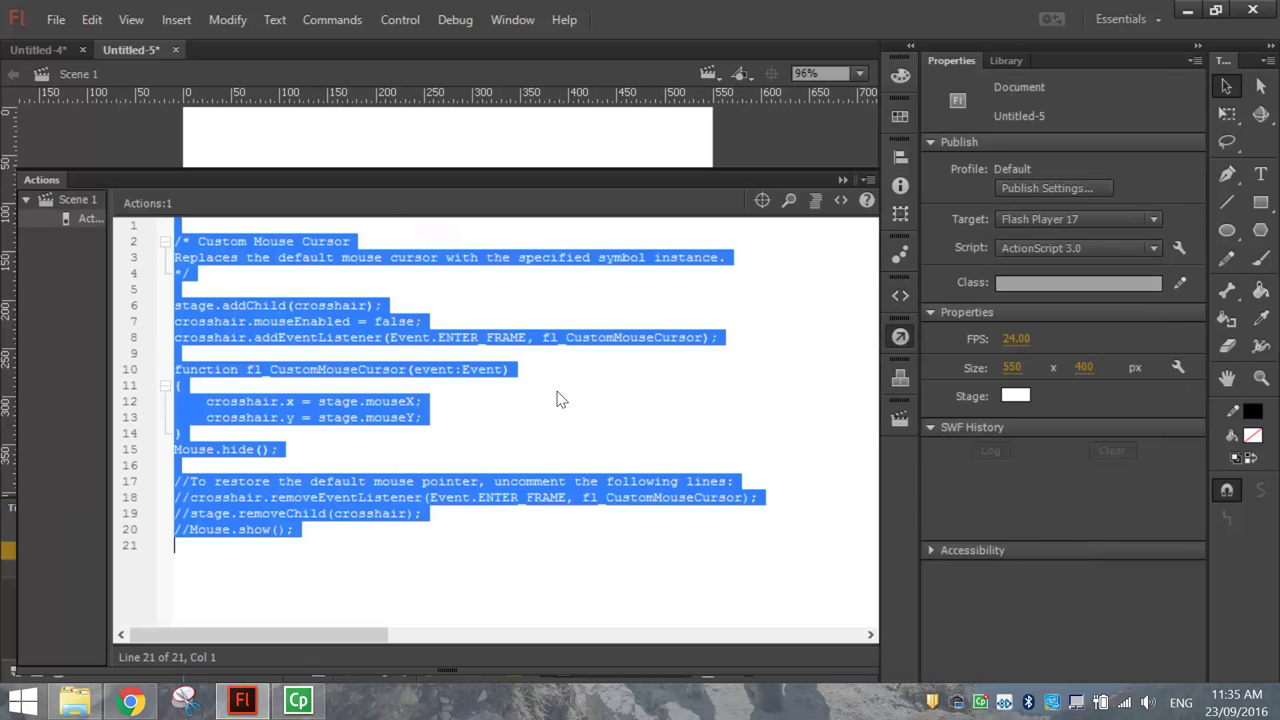
{"action": "left_click", "coordinate": [533, 390]}
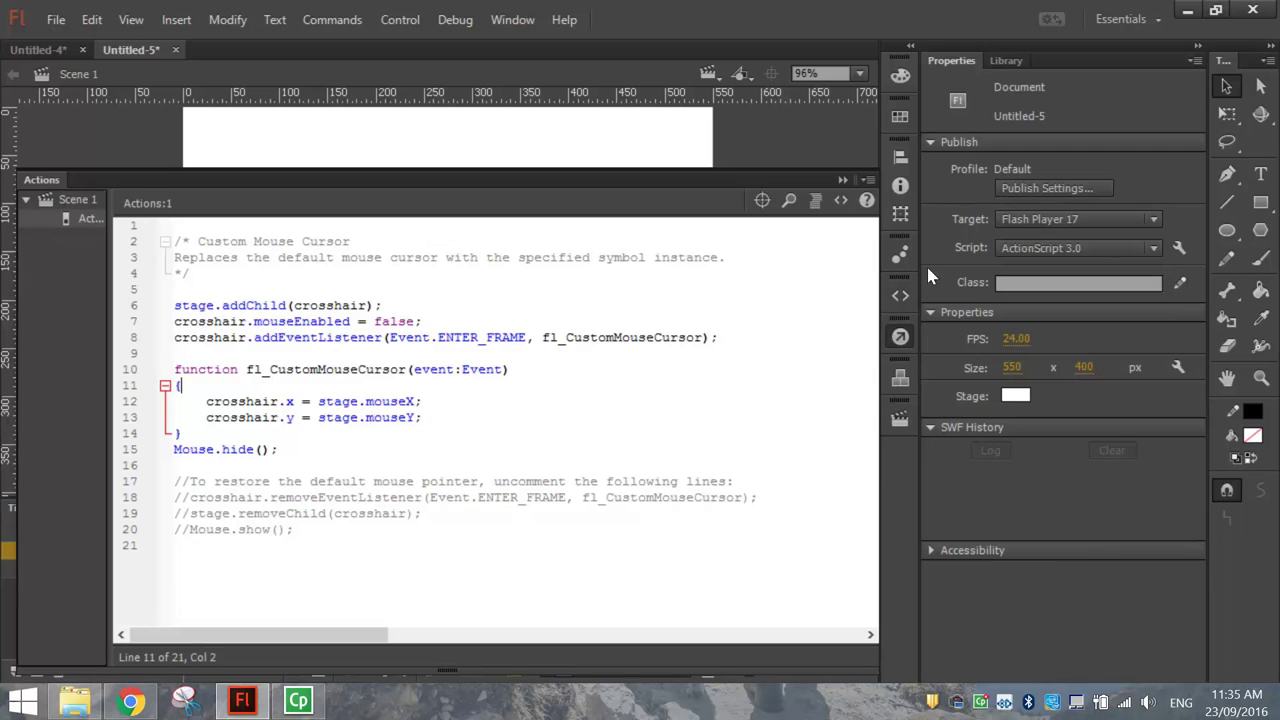
Step: Test the movie with Ctrl+Enter, close the SWF window, and leave the File menu without saving
{"action": "left_click", "coordinate": [899, 340]}
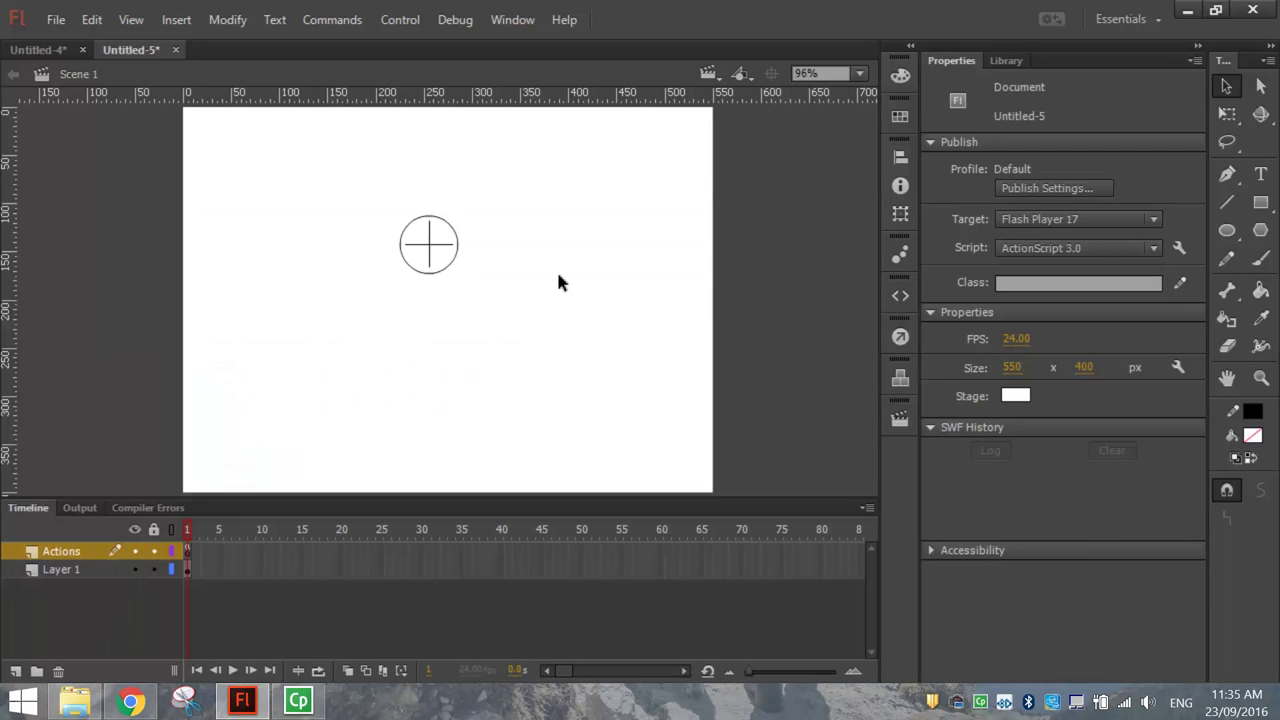
{"action": "key", "text": "ctrl+Return"}
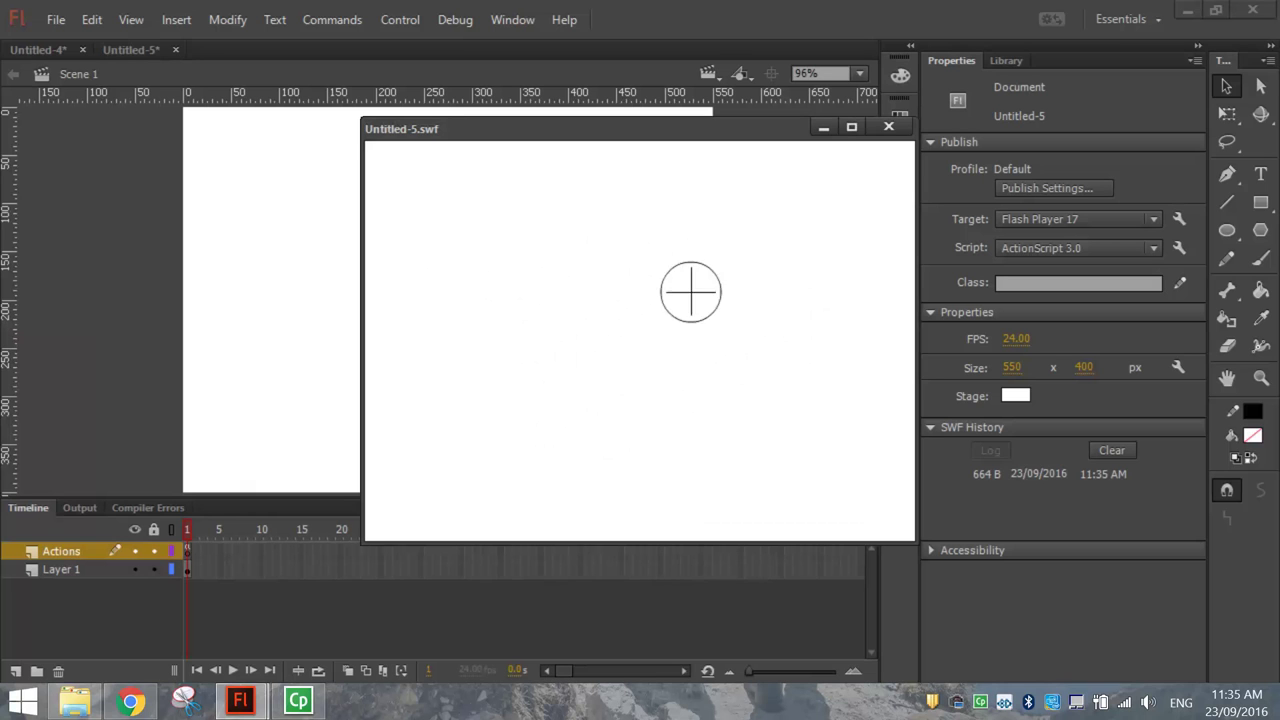
{"action": "left_click", "coordinate": [892, 126]}
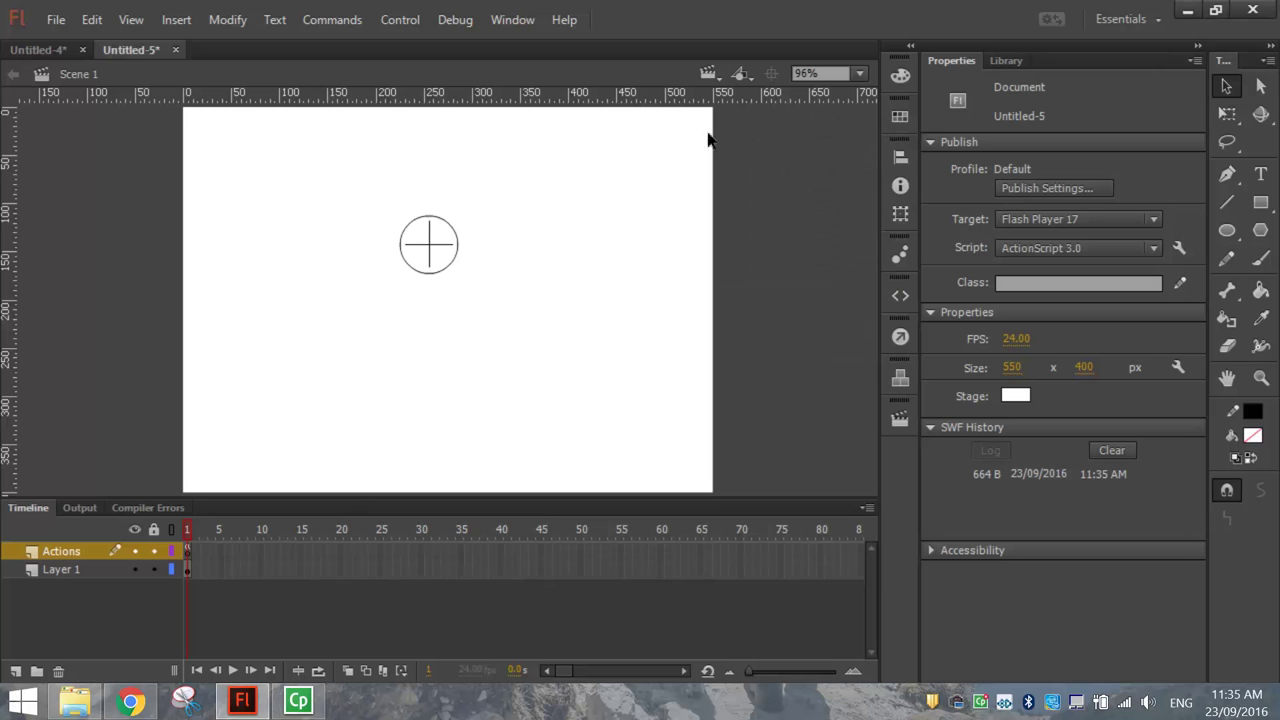
{"action": "left_click", "coordinate": [55, 19]}
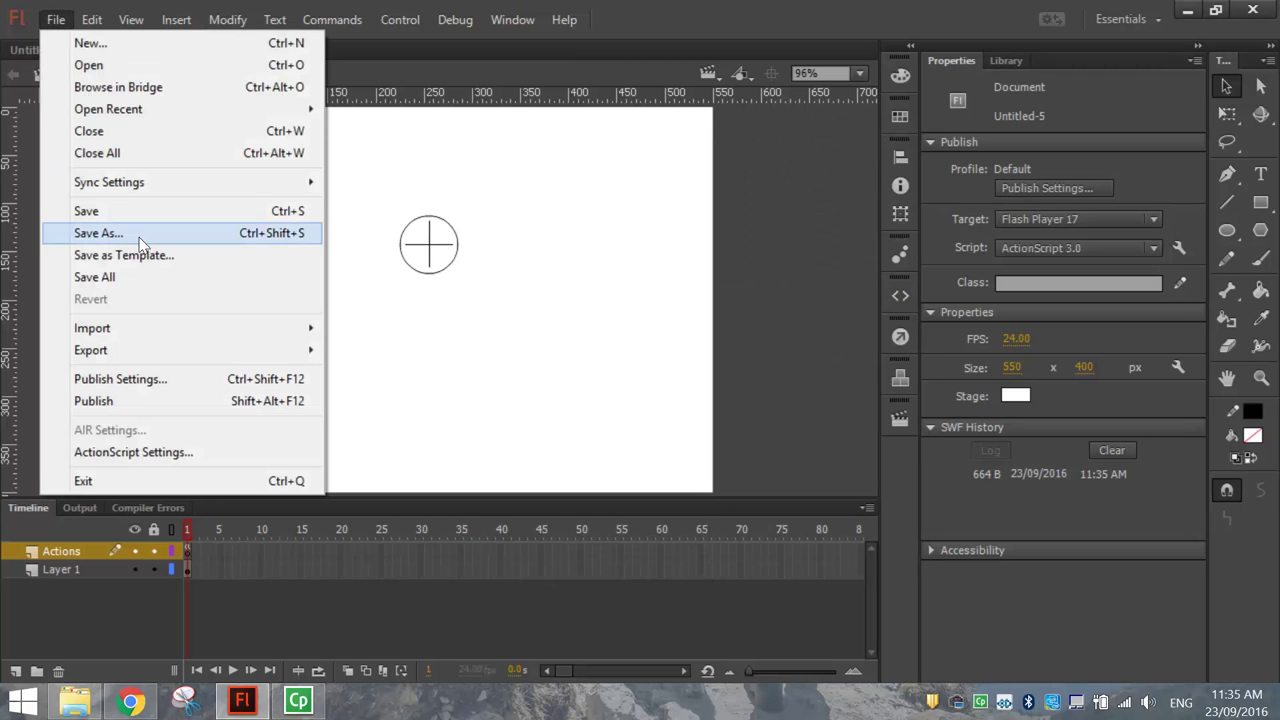
{"action": "left_click", "coordinate": [697, 237]}
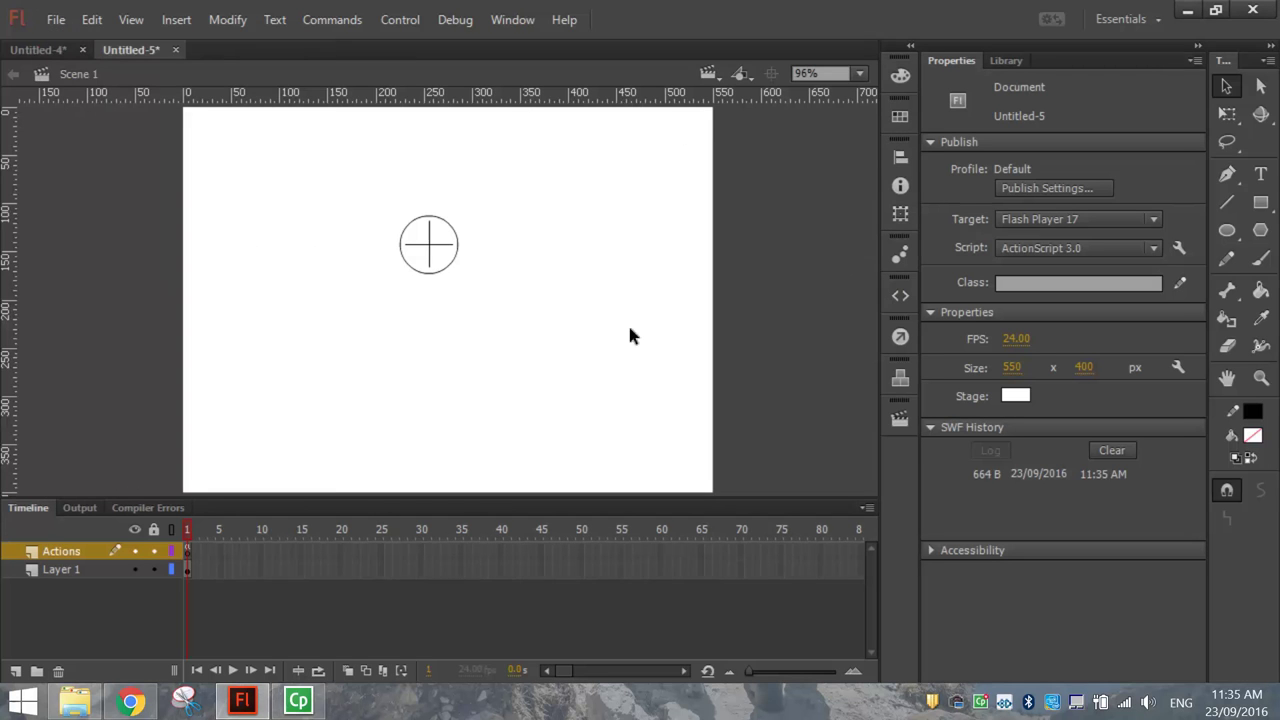